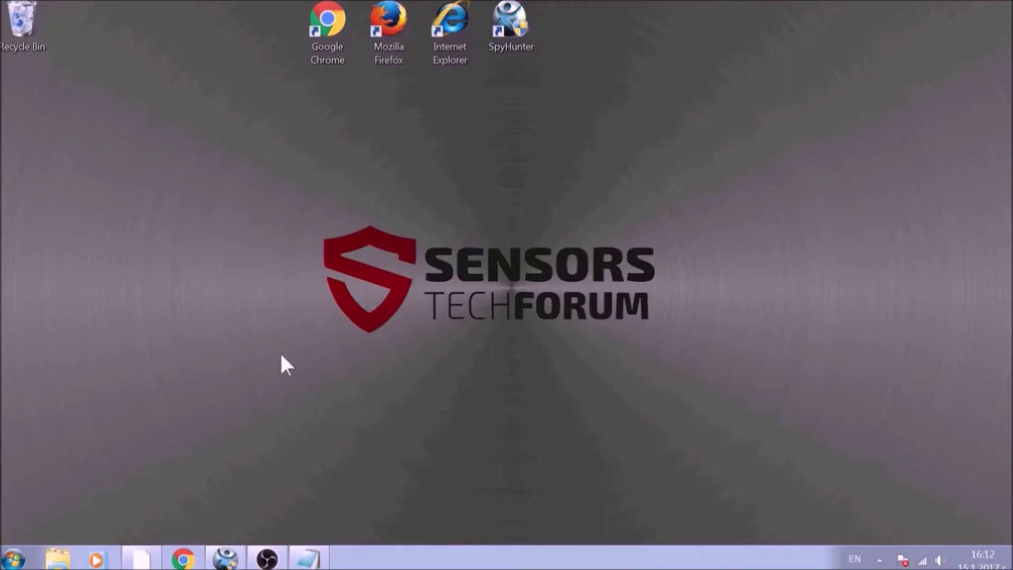
# Run APPWIZ.CPL from the Run dialog to open Programs and Features
pyautogui.press('super+r')
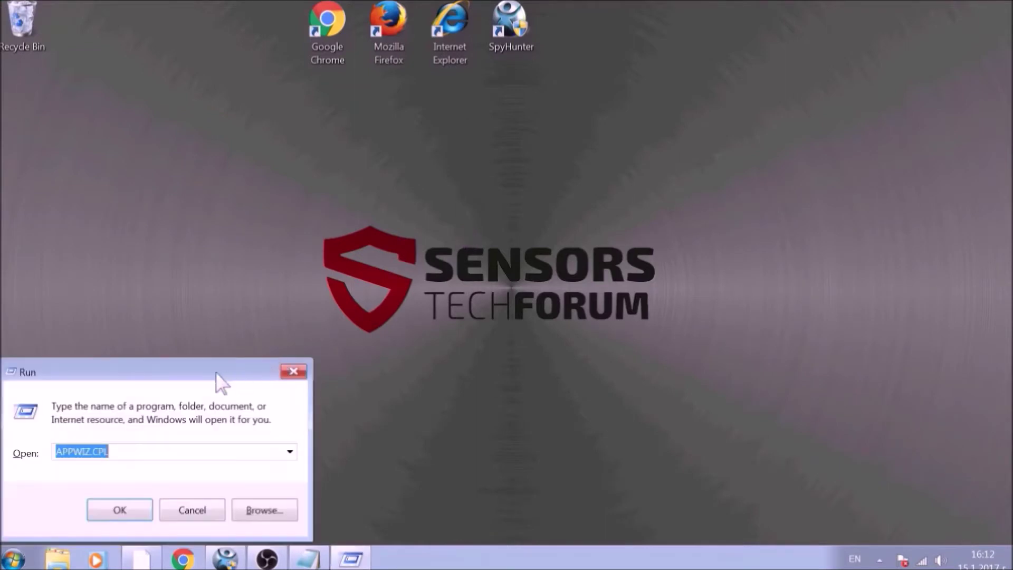
pyautogui.moveTo(219, 379); pyautogui.dragTo(509, 207)
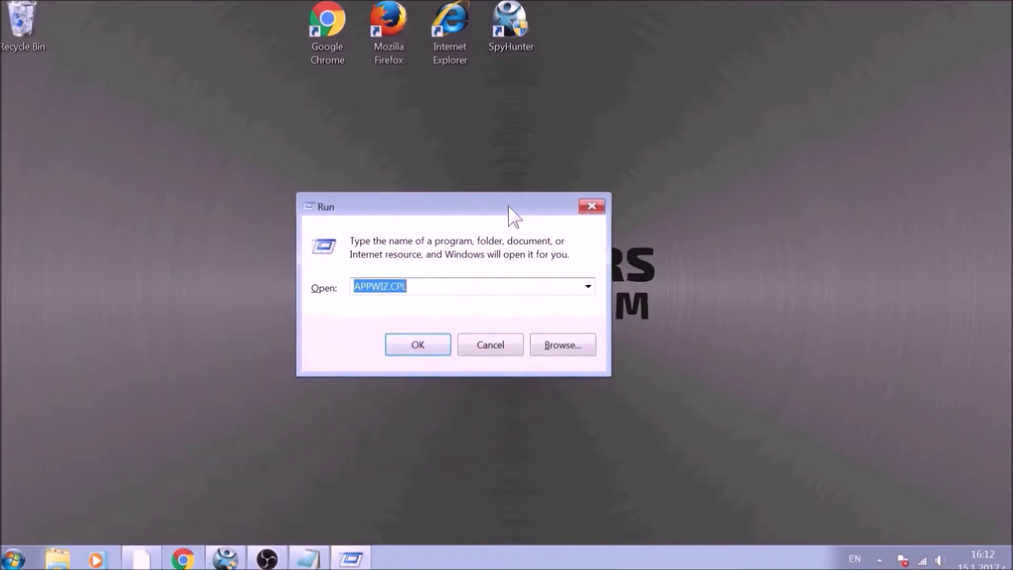
pyautogui.write('APPWIZ')
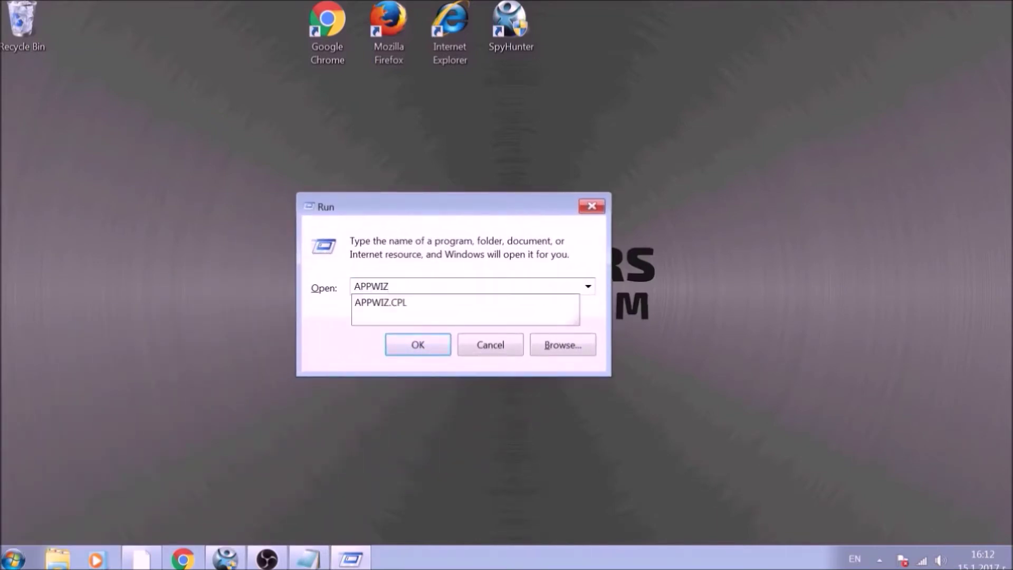
pyautogui.write('.CPL')
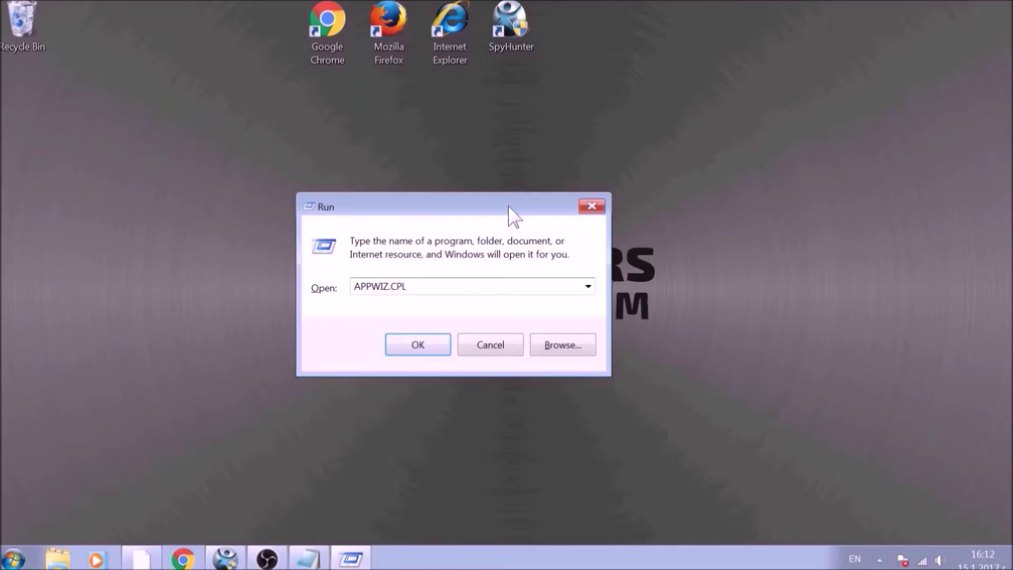
pyautogui.click(414, 344)
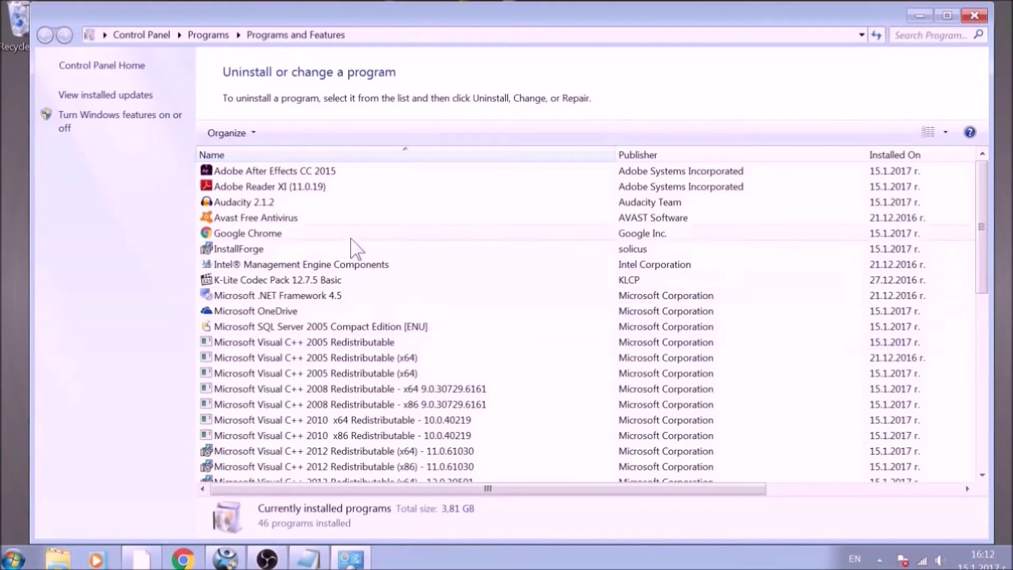
# Uninstall SUSPICIOUS PROGRAM, confirming the removal and dismissing the success message
pyautogui.scroll(-1, 355, 232)
pyautogui.scroll(-8, 356, 275)
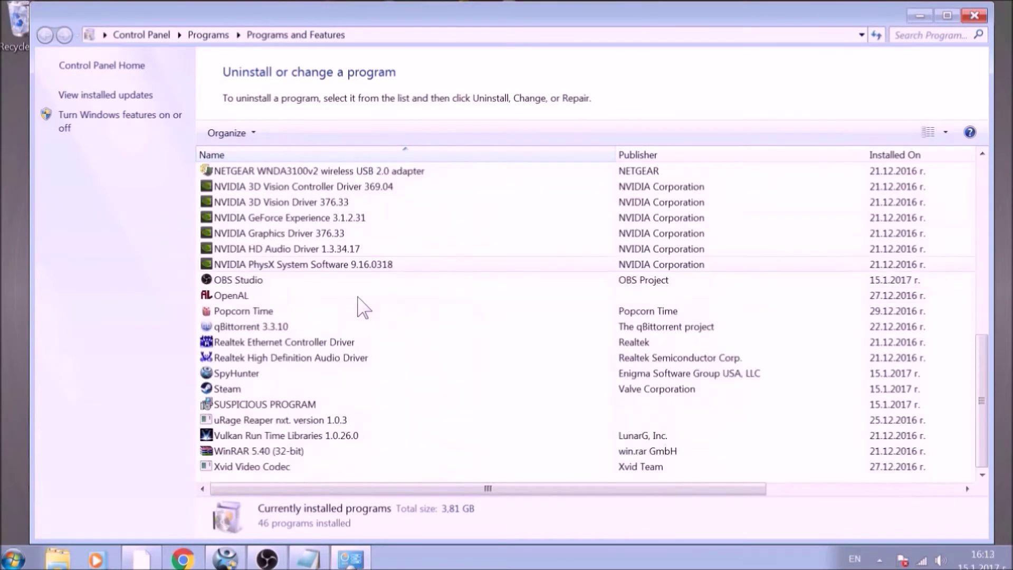
pyautogui.click(341, 406)
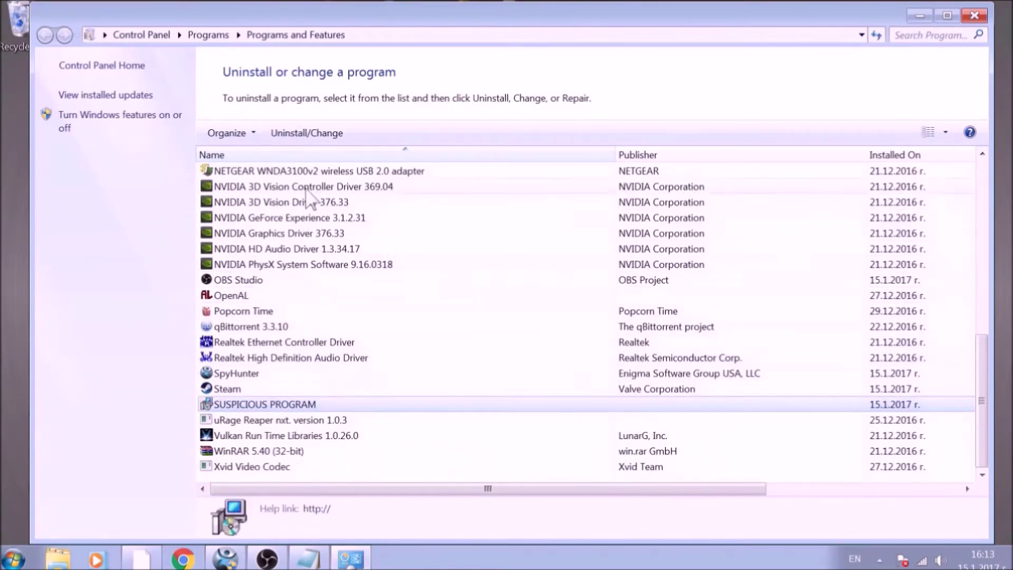
pyautogui.click(312, 136)
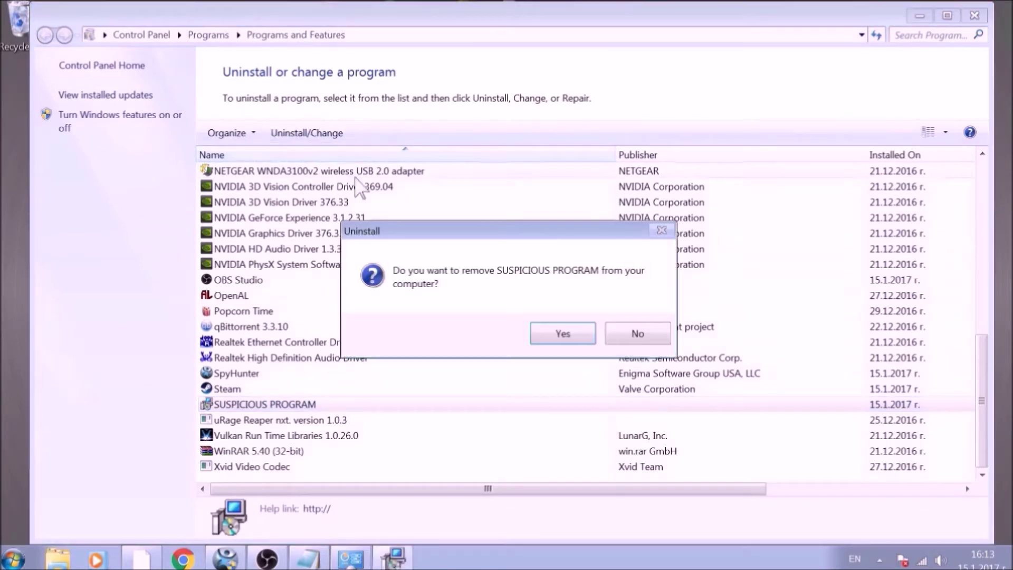
pyautogui.click(562, 333)
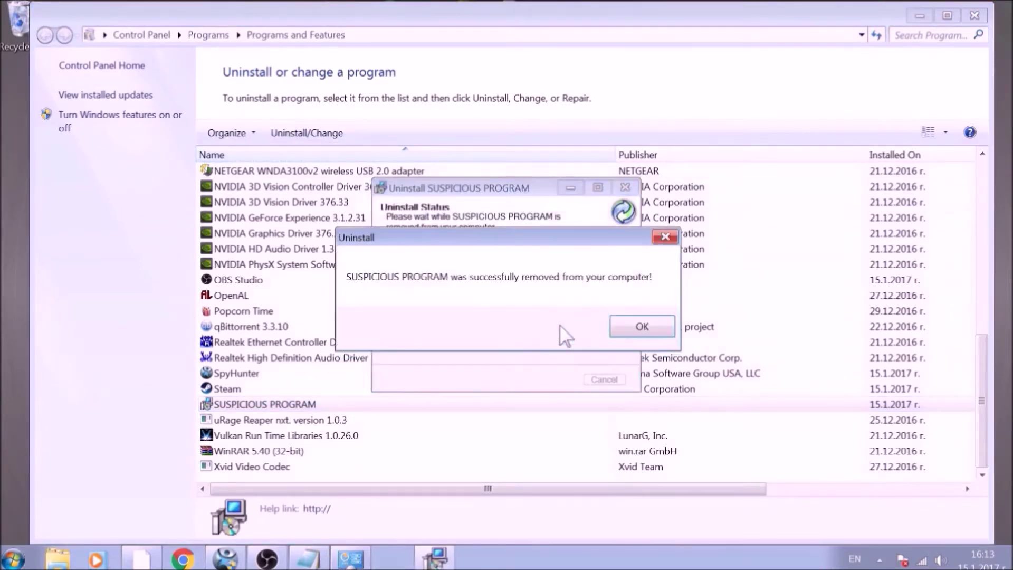
pyautogui.click(632, 326)
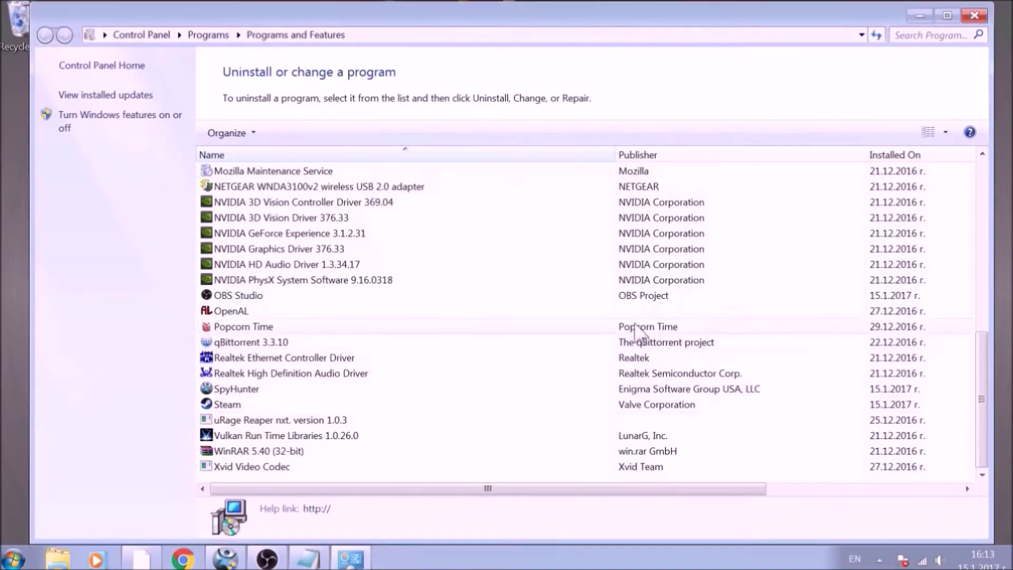
# Close Programs and Features and load chrome://net-internals/#DNS in Chrome
pyautogui.click(985, 16)
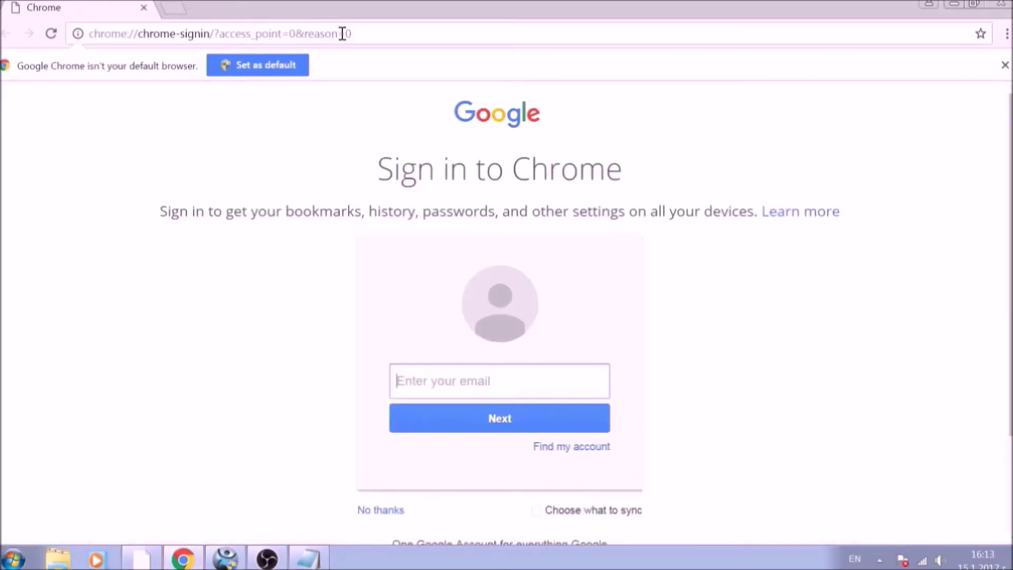
pyautogui.click(356, 33)
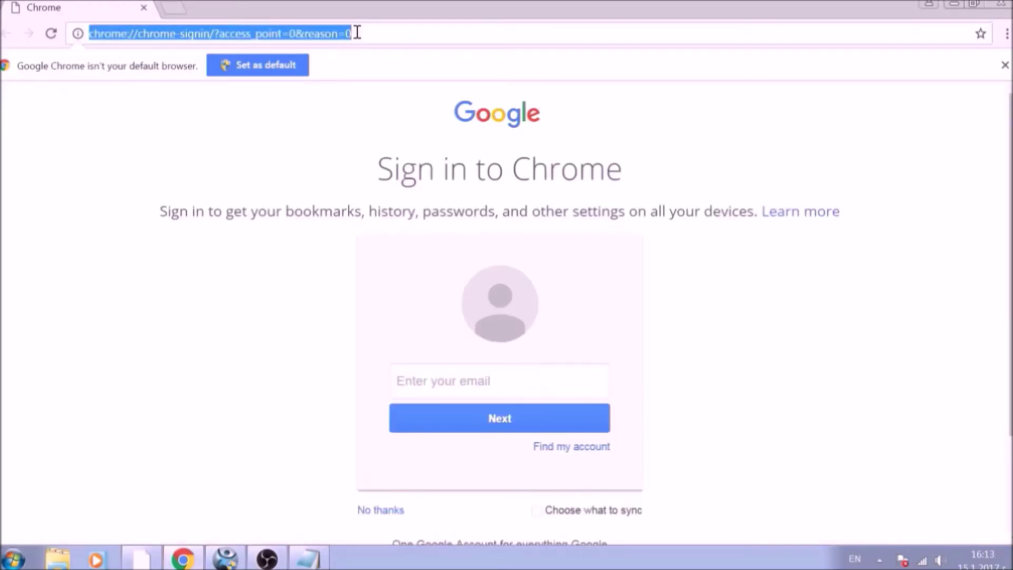
pyautogui.write('CHROME')
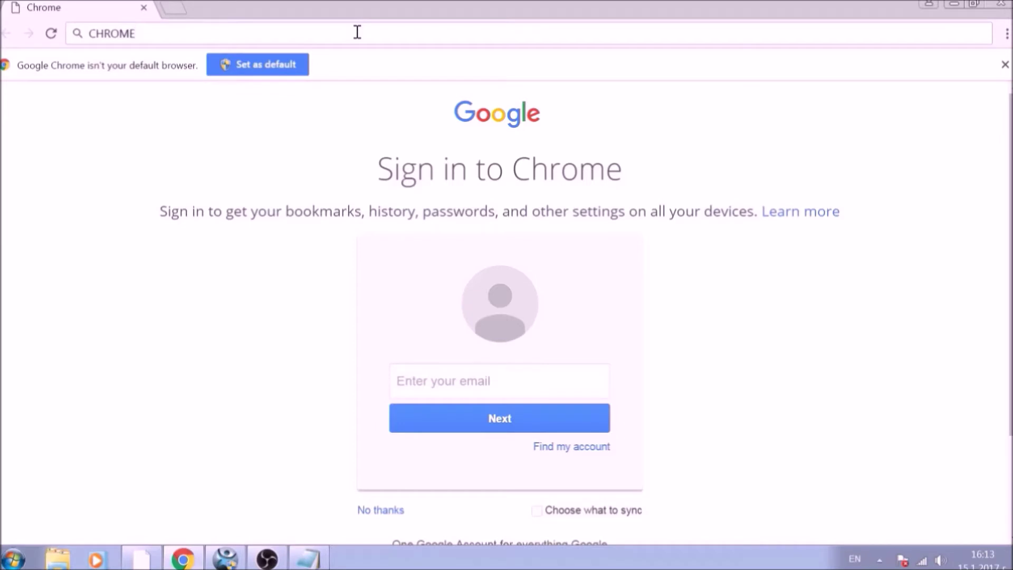
pyautogui.write('://NE')
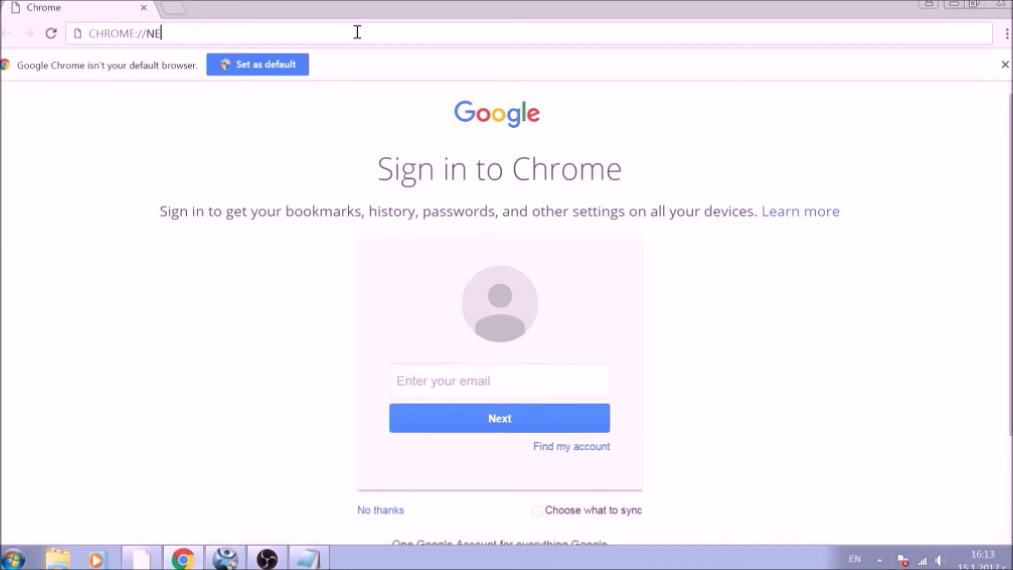
pyautogui.write('T-INTERNA')
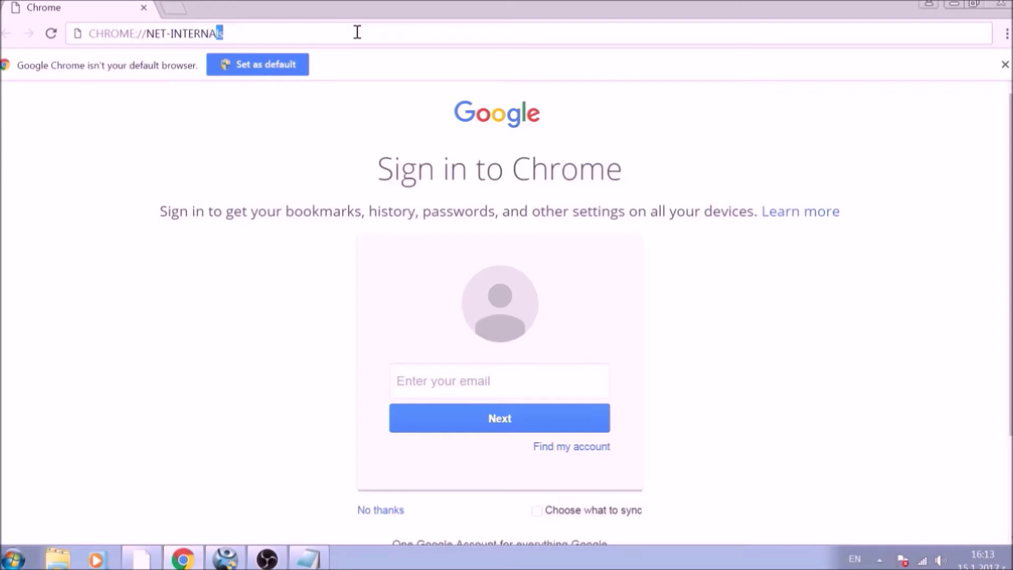
pyautogui.write('LS/#DNS')
pyautogui.press('Return')
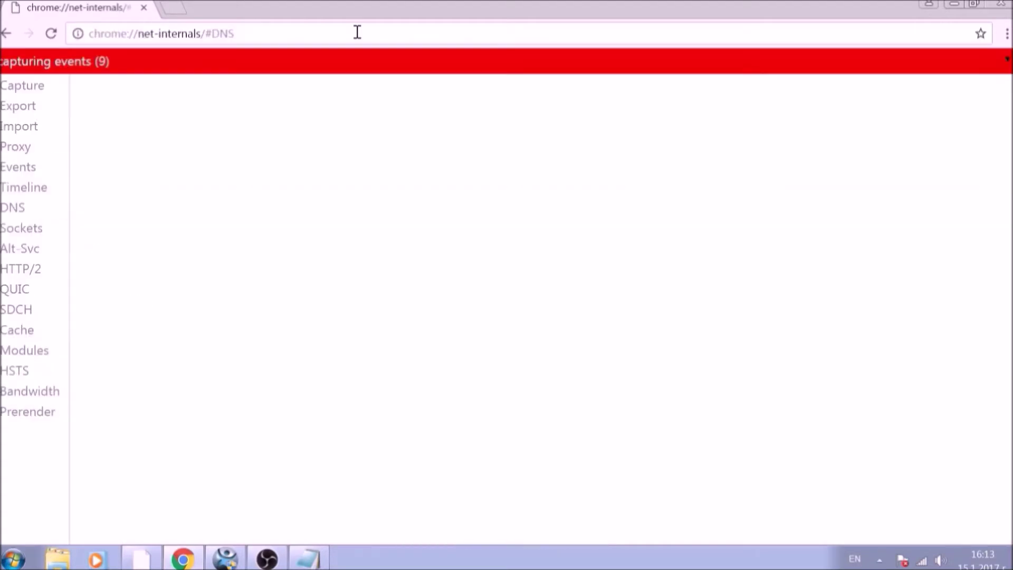
# Clear Chrome's DNS host cache to 0 entries, then view the HTTP cache statistics
pyautogui.click(16, 211)
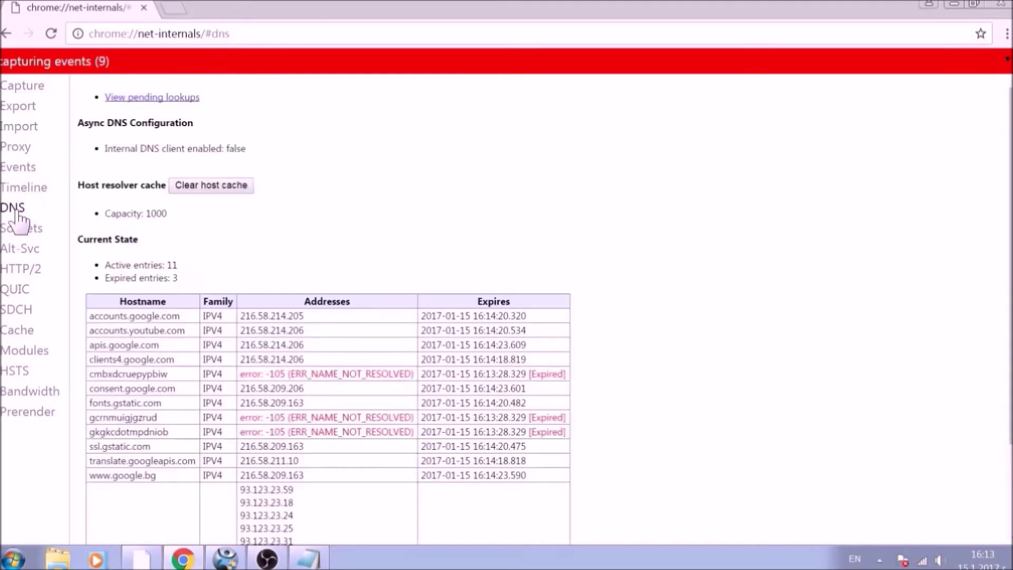
pyautogui.click(213, 193)
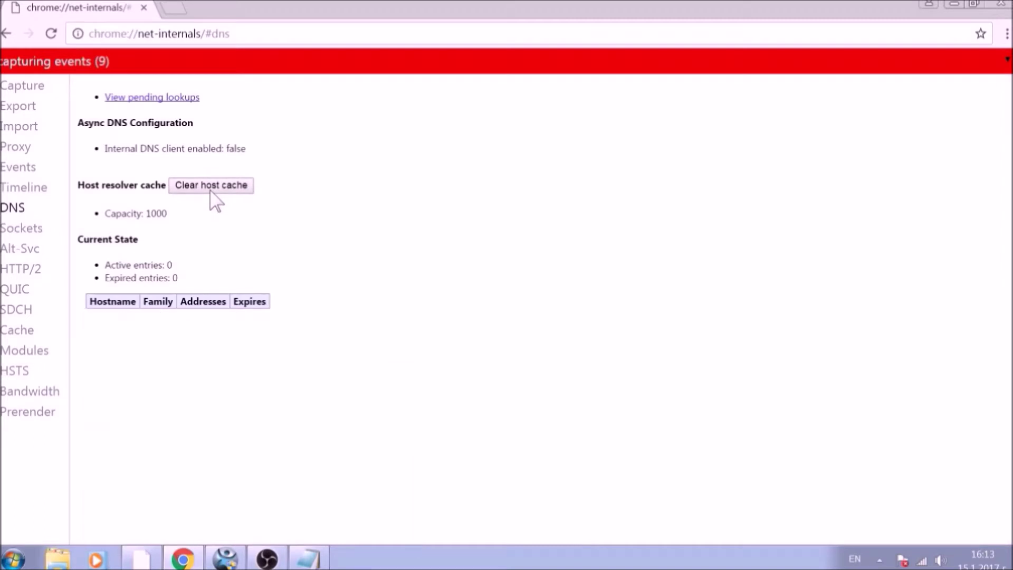
pyautogui.click(40, 331)
pyautogui.scroll(-6, 108, 304)
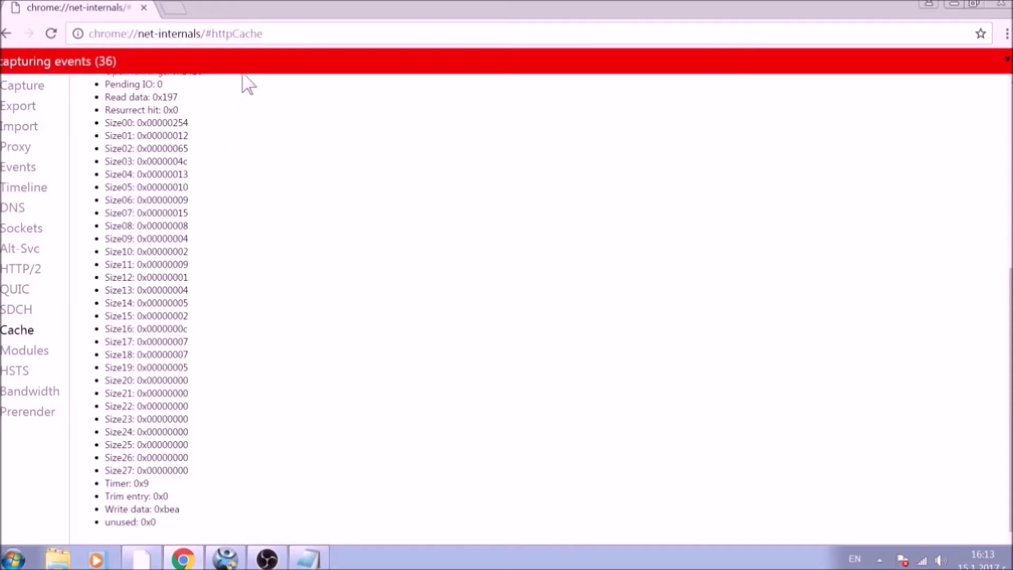
# Load chrome://settings/clearBrowserData, correcting a mistyped letter in the address
pyautogui.click(259, 34)
pyautogui.write('CH')
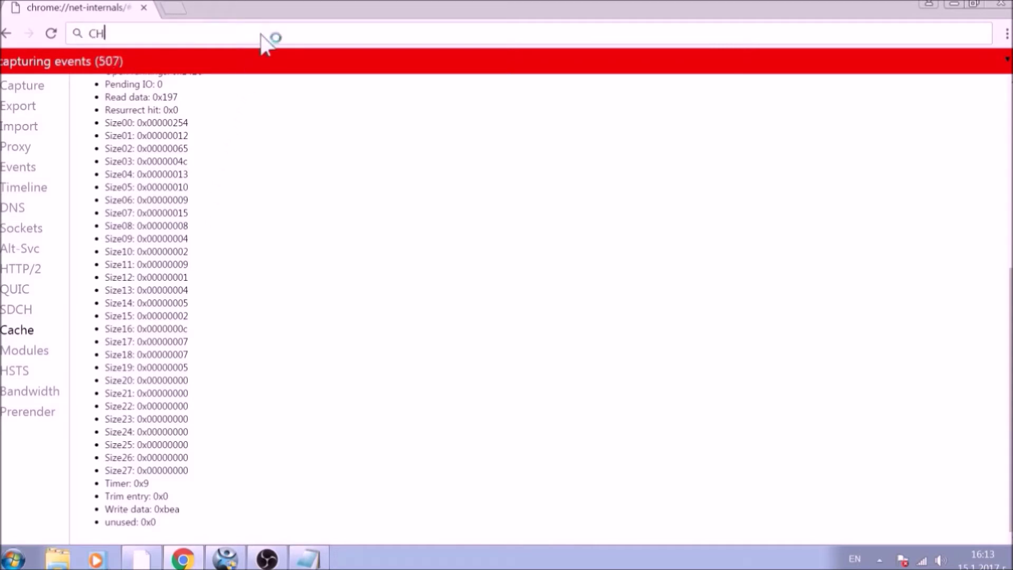
pyautogui.write('ROME:')
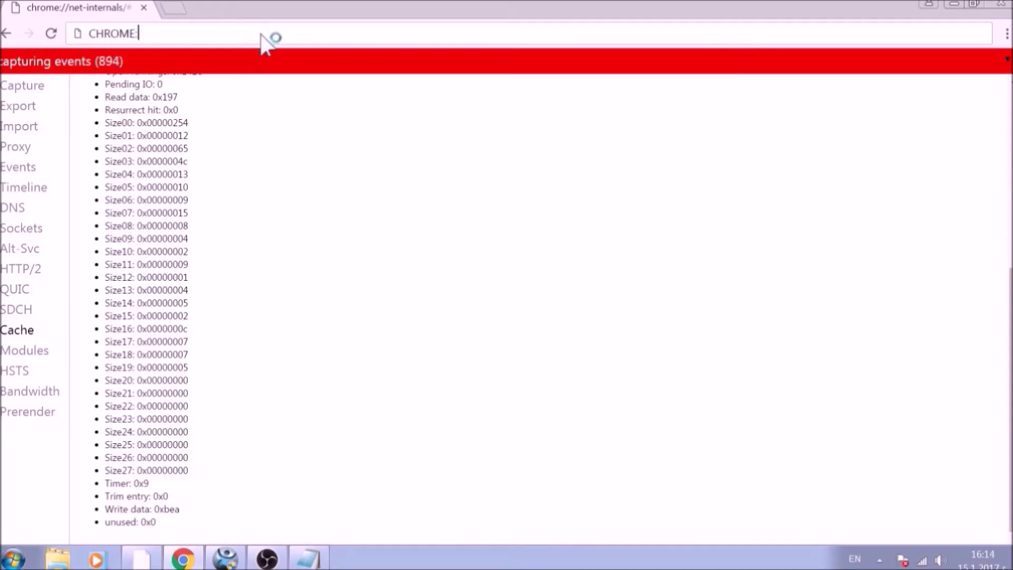
pyautogui.write('//SETTI')
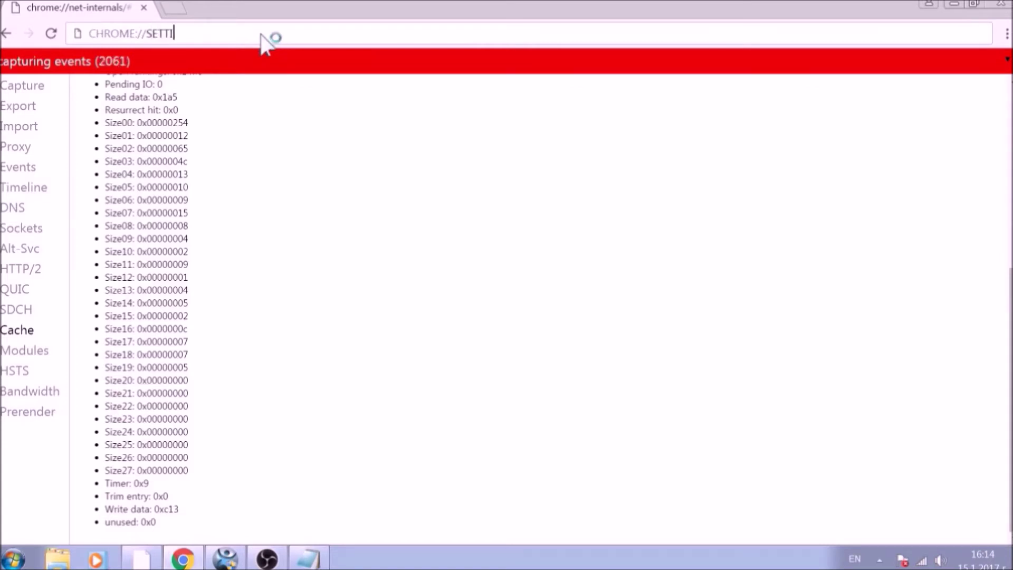
pyautogui.write('NGS/CLEARBW')
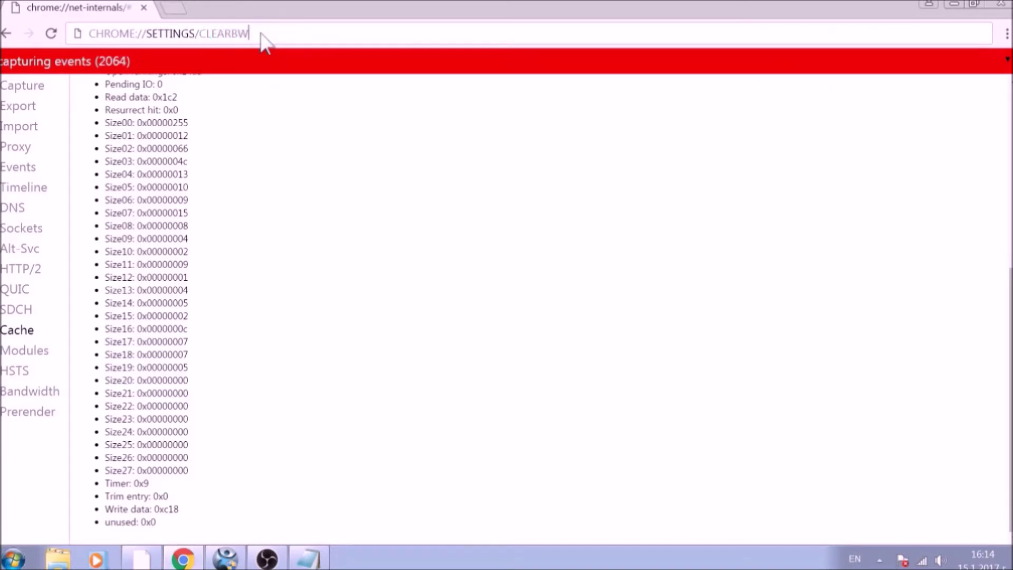
pyautogui.press('BackSpace')
pyautogui.write('R')
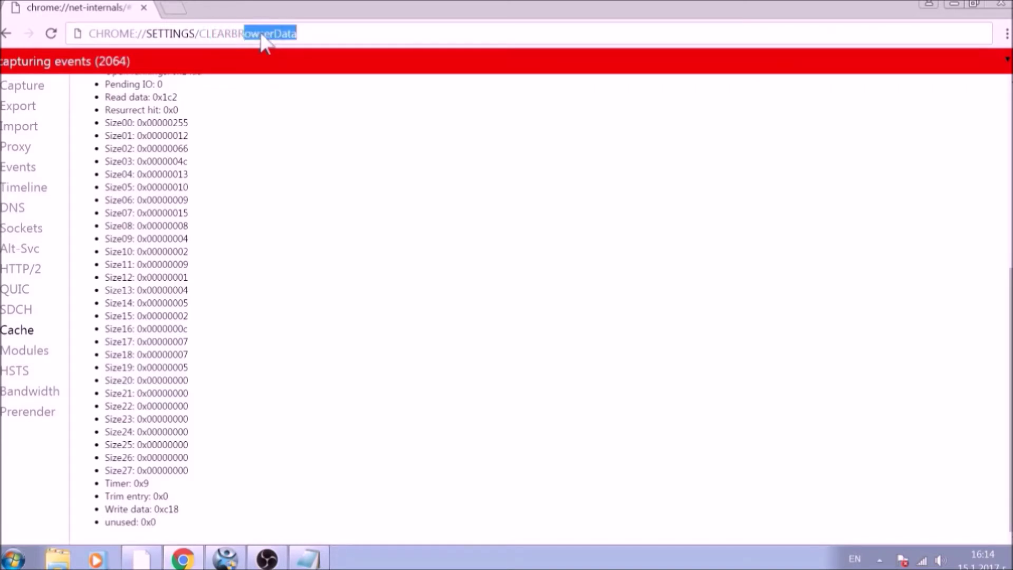
pyautogui.write('OWSERDATA')
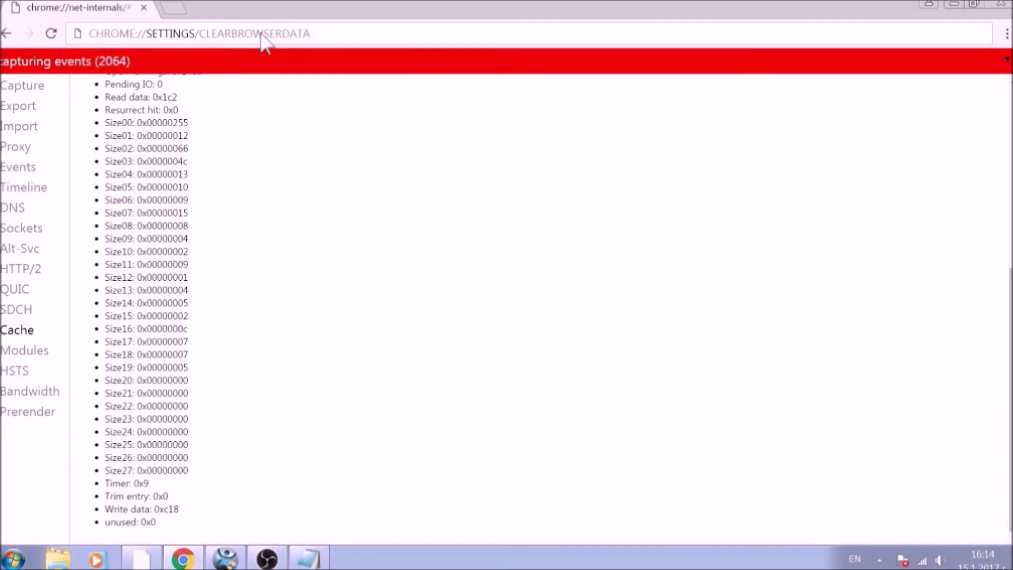
pyautogui.press('Return')
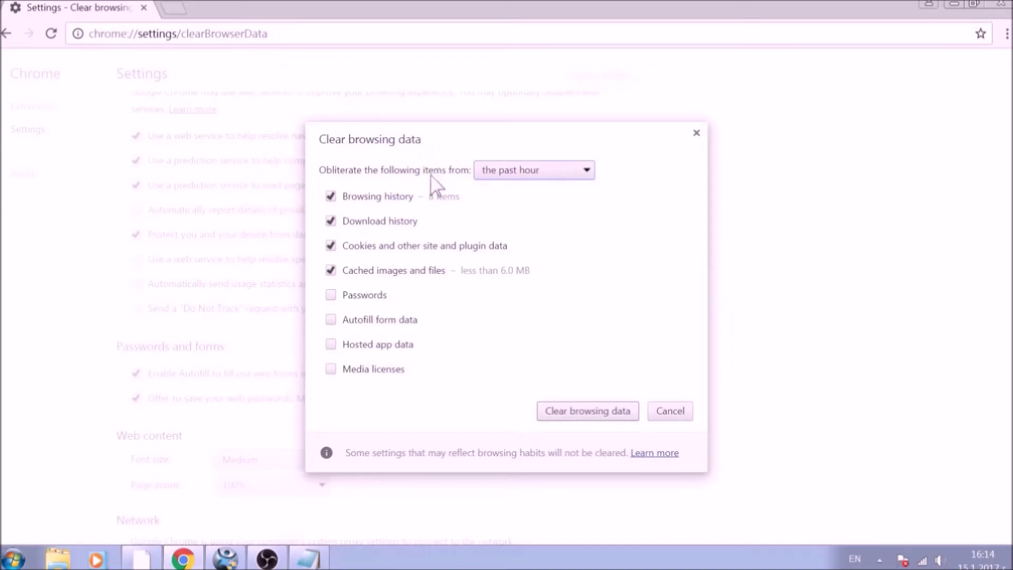
# Clear browsing data from the beginning of time, adding passwords, autofill, hosted app data and media licenses
pyautogui.click(583, 173)
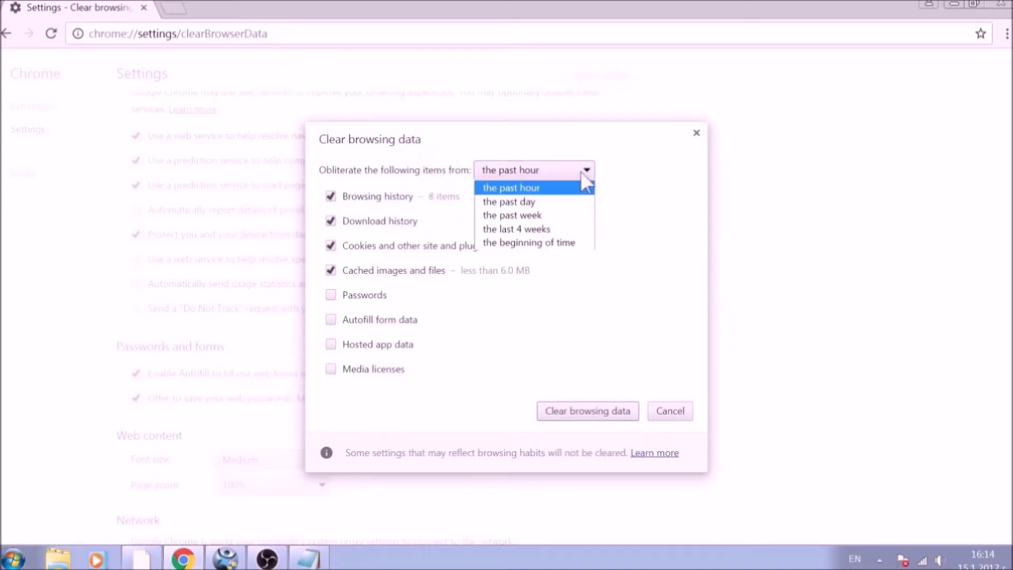
pyautogui.click(567, 244)
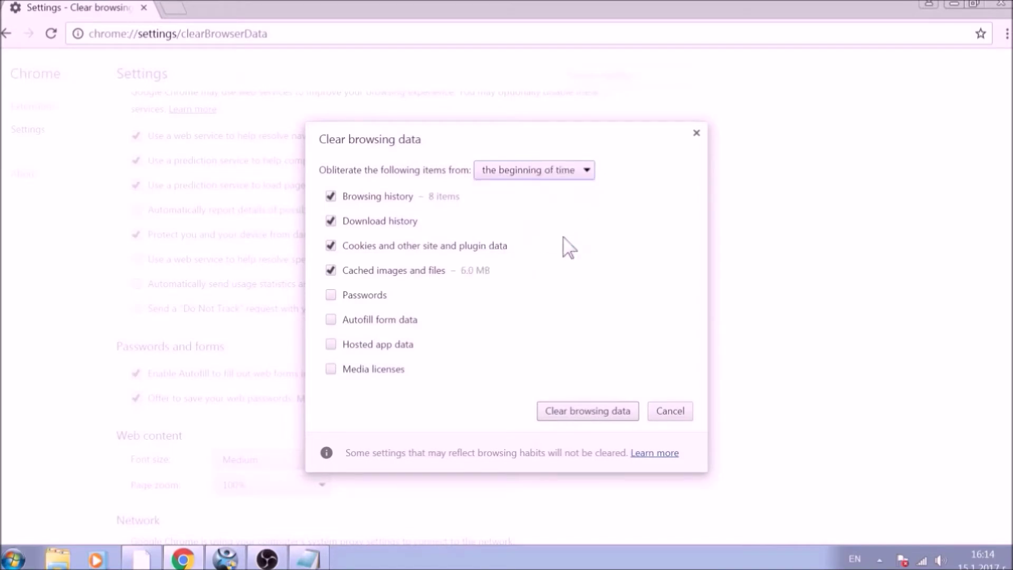
pyautogui.click(378, 295)
pyautogui.click(383, 320)
pyautogui.click(383, 346)
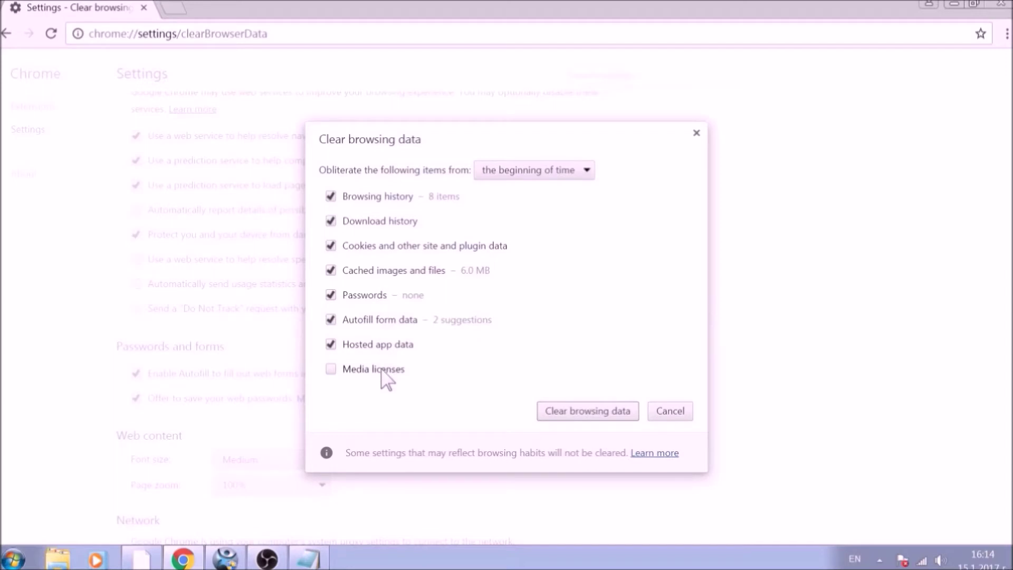
pyautogui.click(382, 369)
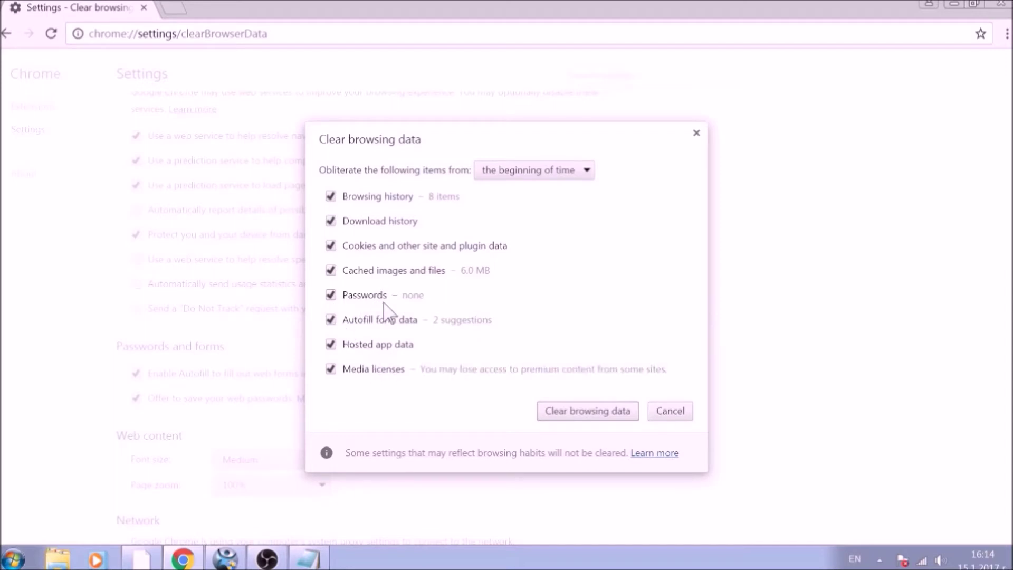
pyautogui.click(595, 412)
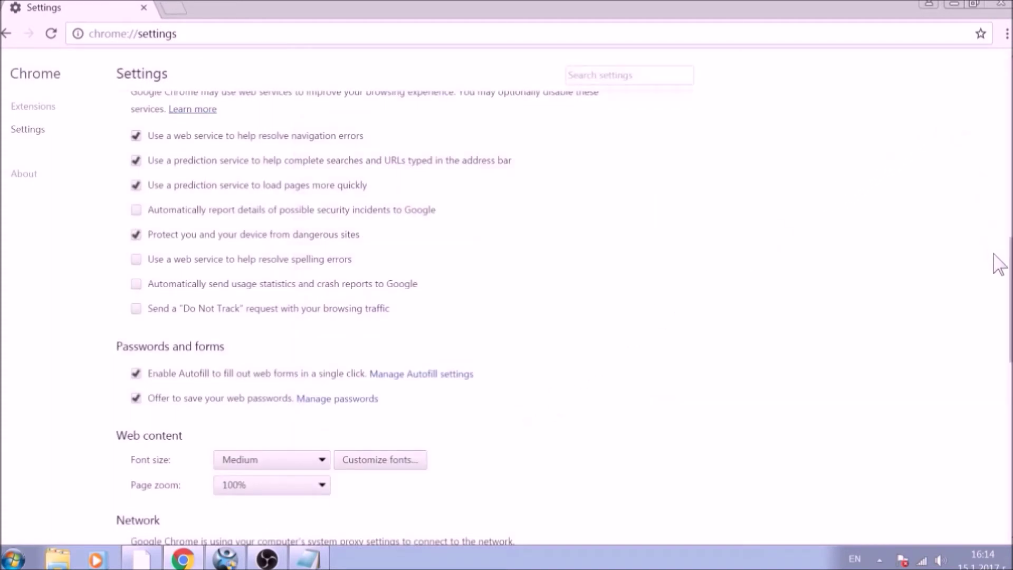
# Confirm Reset settings under Chrome's Advanced settings, then close the Chrome window
pyautogui.moveTo(1008, 320); pyautogui.dragTo(999, 487)
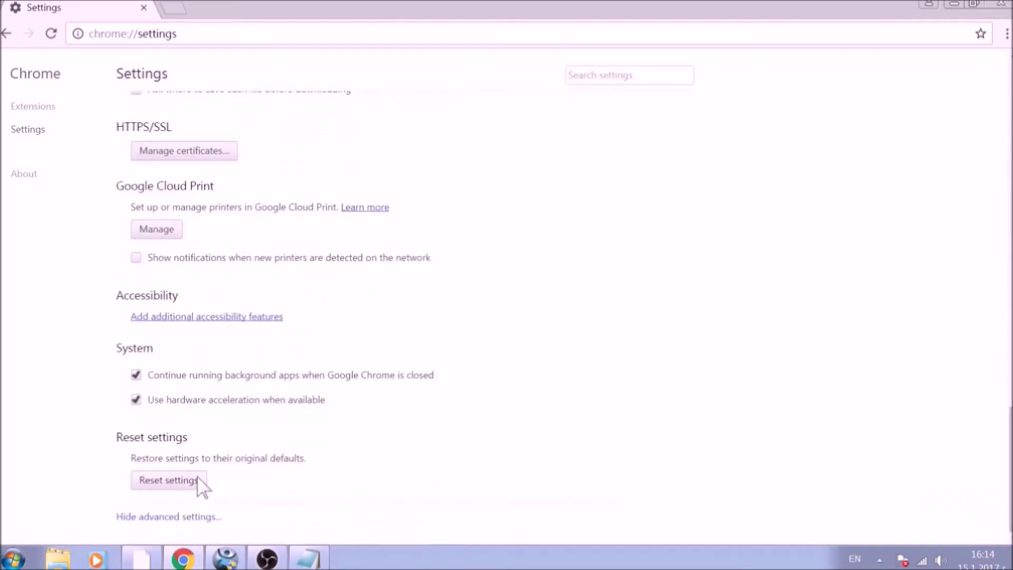
pyautogui.click(166, 482)
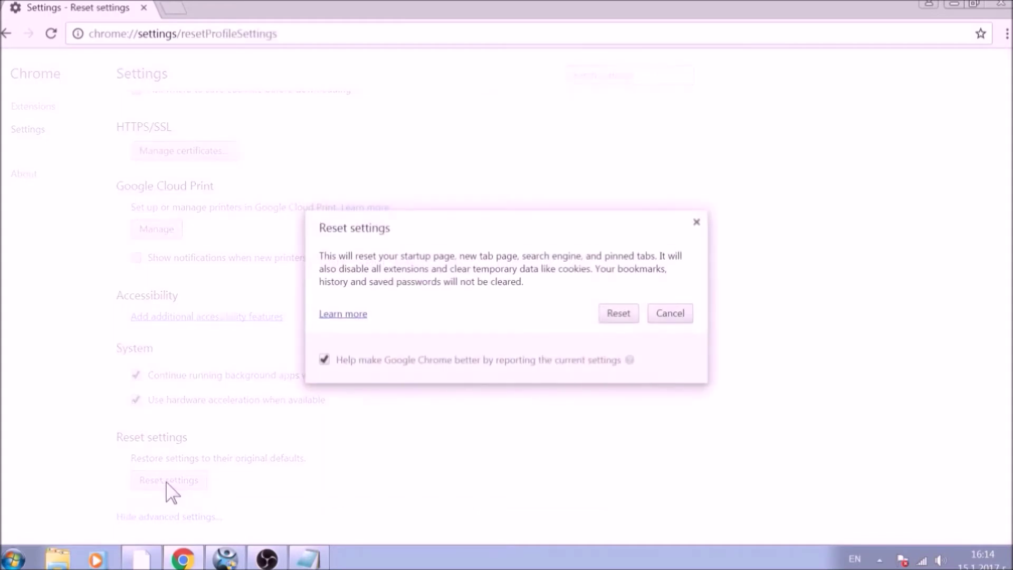
pyautogui.click(621, 316)
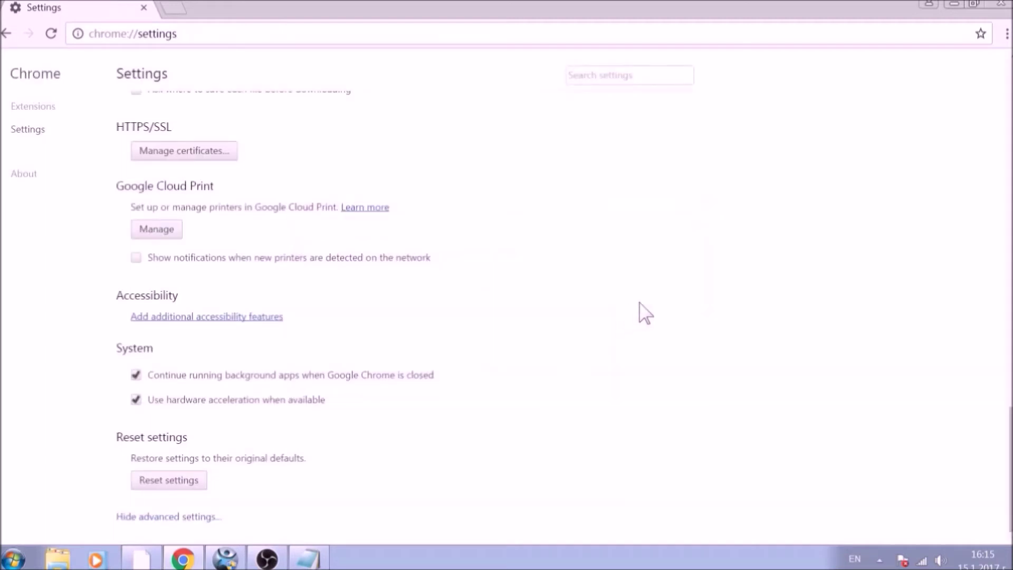
pyautogui.click(1002, 6)
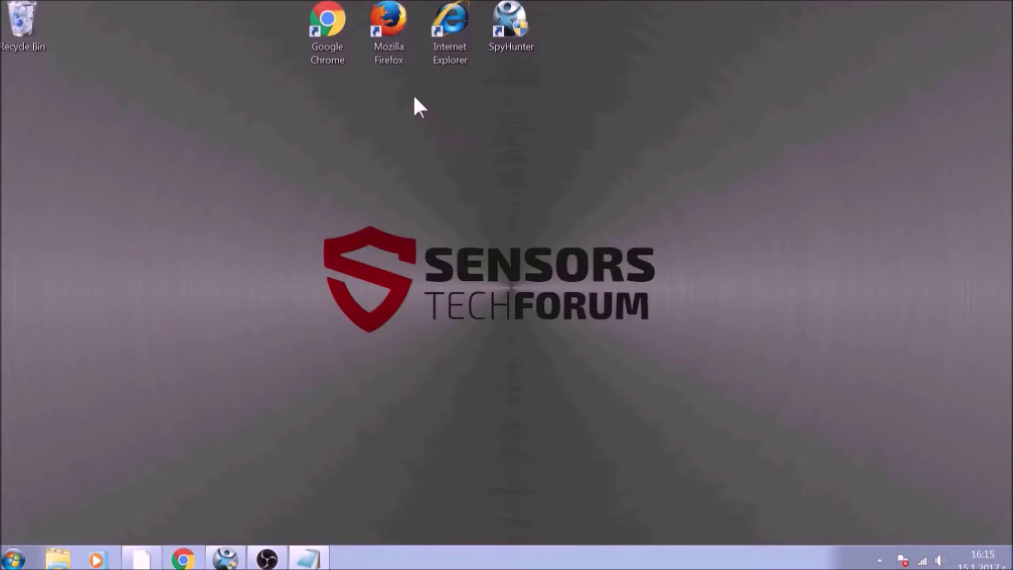
# Launch Firefox and restore the Options home page to the default Mozilla Firefox Start Page
pyautogui.doubleClick(394, 54)
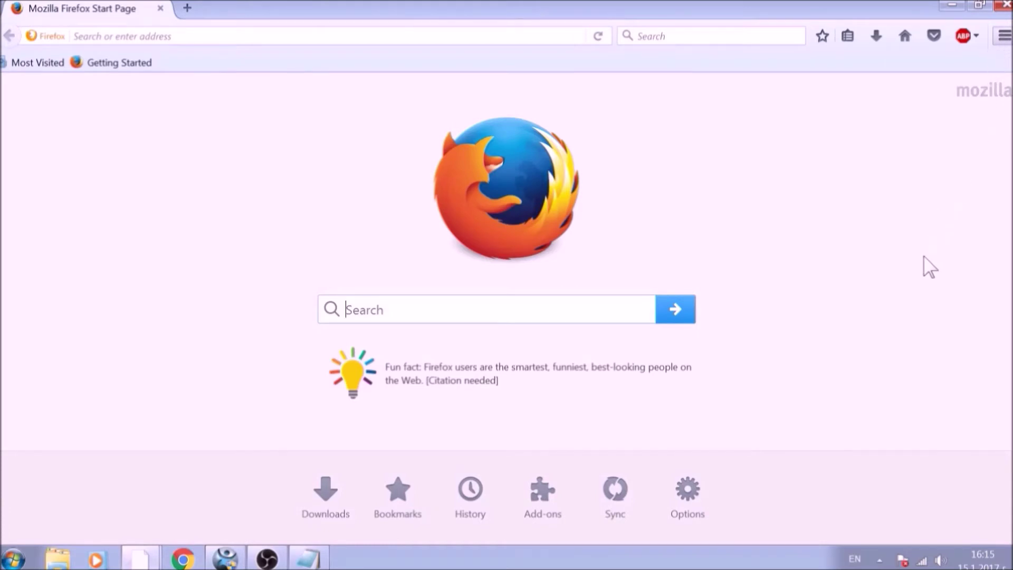
pyautogui.hotkey('alt', 't')
pyautogui.press('o')
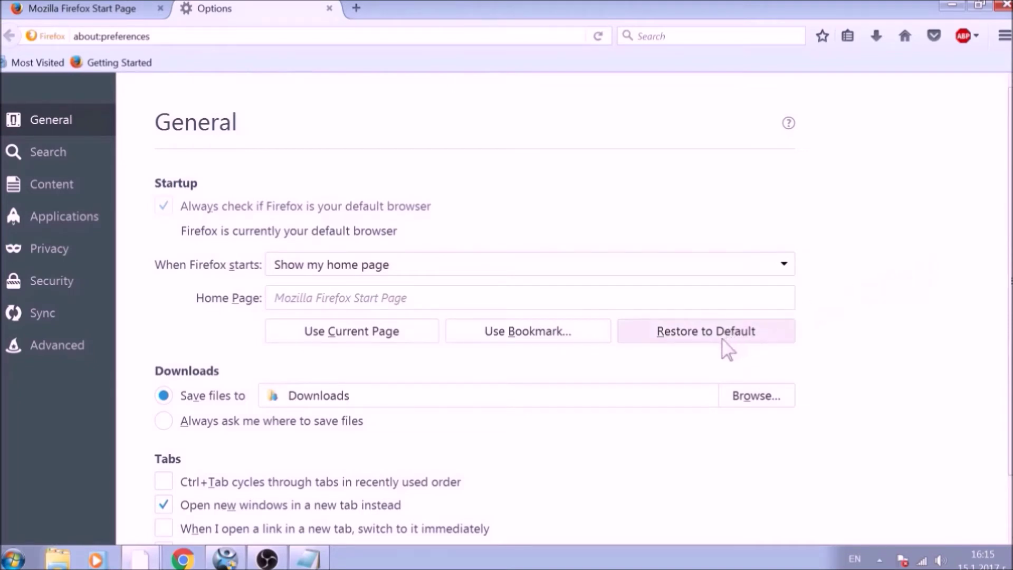
pyautogui.click(721, 338)
pyautogui.click(328, 38)
# Go to about:support and confirm Refresh Firefox to return it to defaults
pyautogui.hotkey('ctrl', 'a')
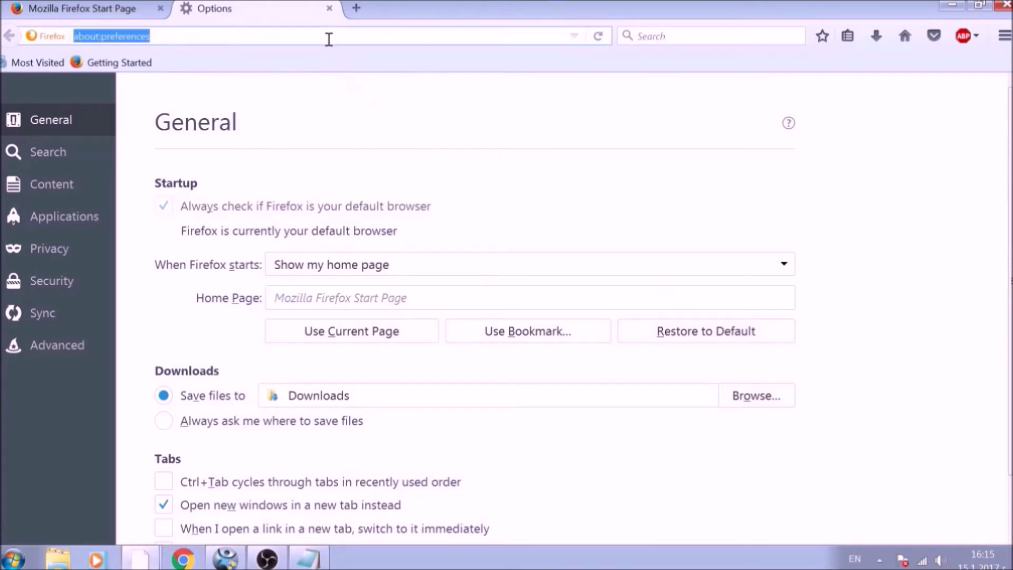
pyautogui.write('ABO')
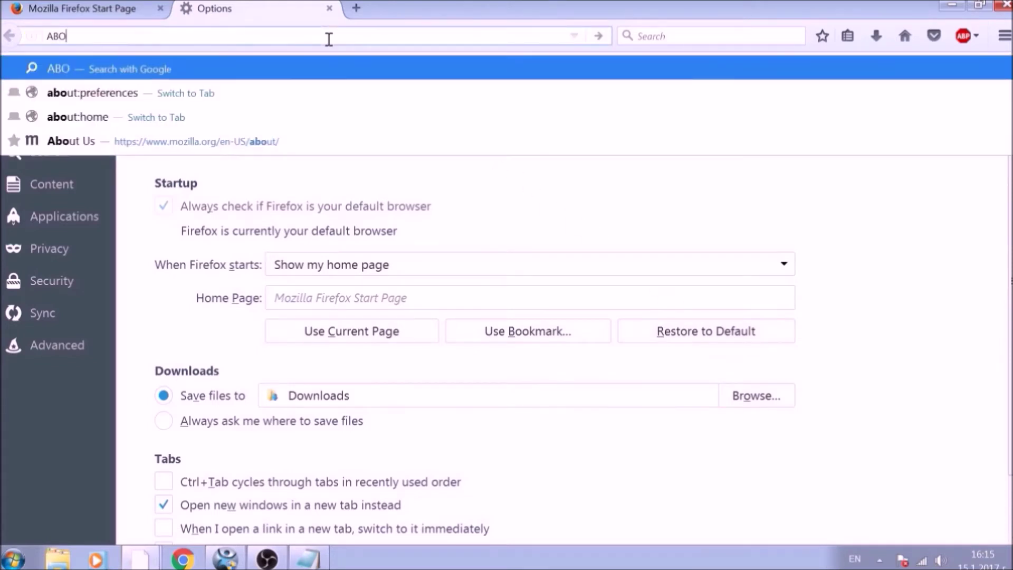
pyautogui.write('UT:SU')
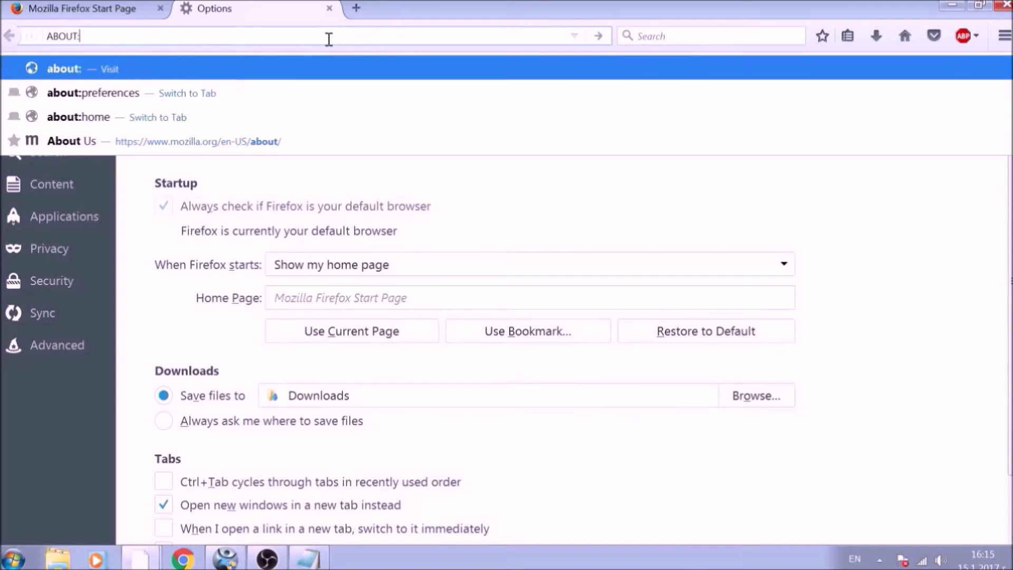
pyautogui.write('PPORT')
pyautogui.press('Return')
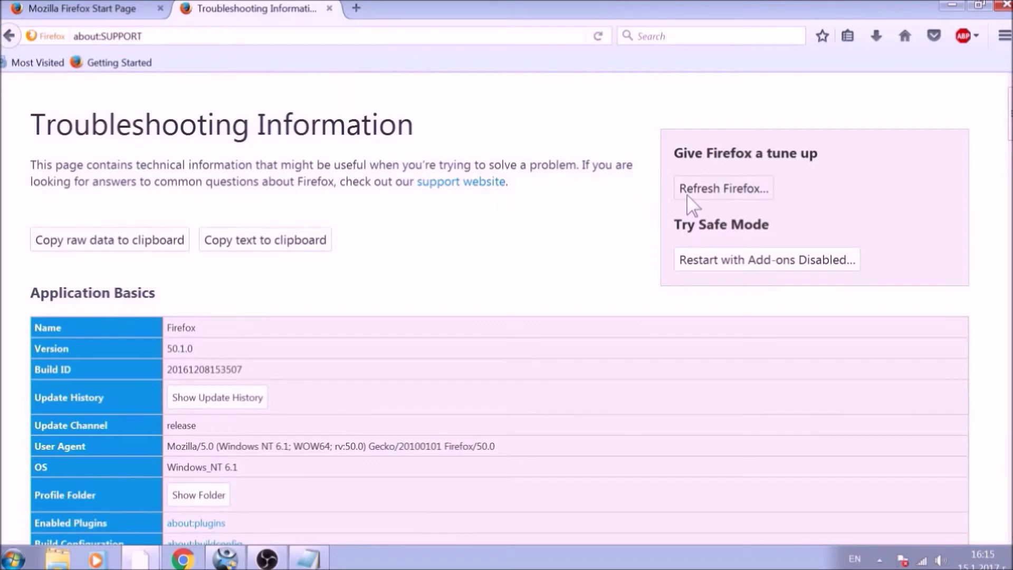
pyautogui.click(692, 206)
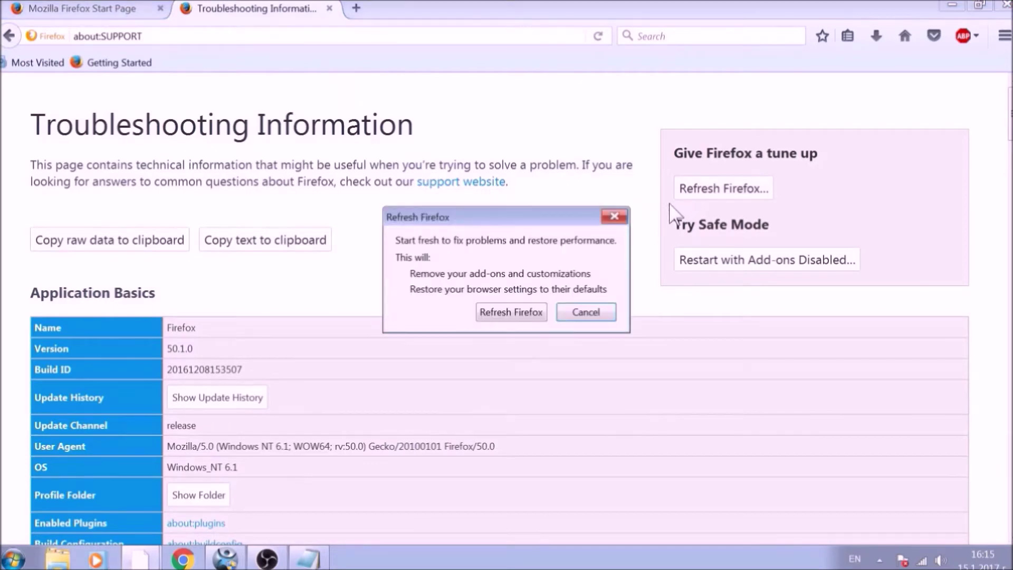
pyautogui.click(536, 319)
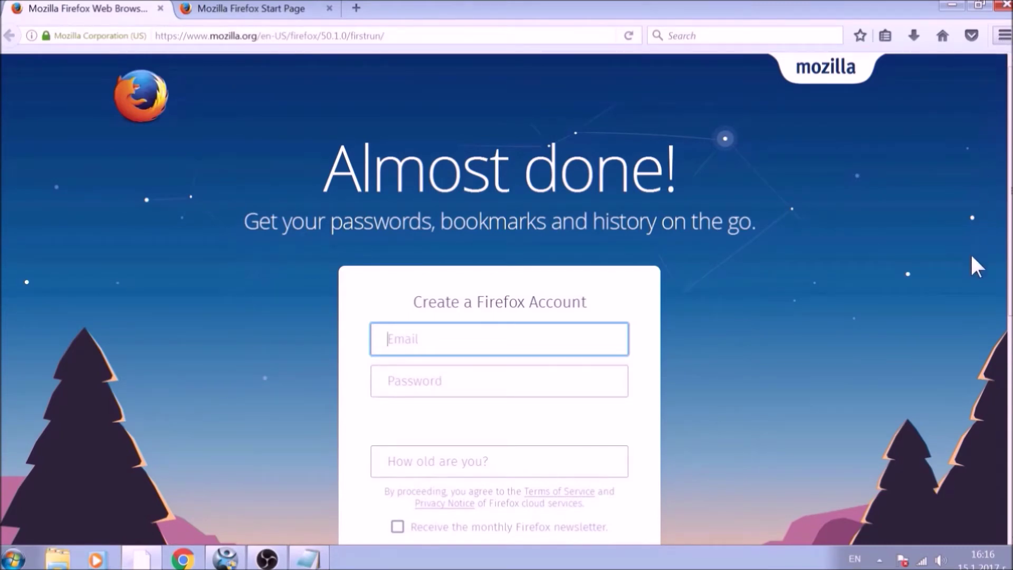
# Verify both Avast extensions are disabled, then close Firefox with all three tabs
pyautogui.hotkey('ctrl', 'shift', 'a')
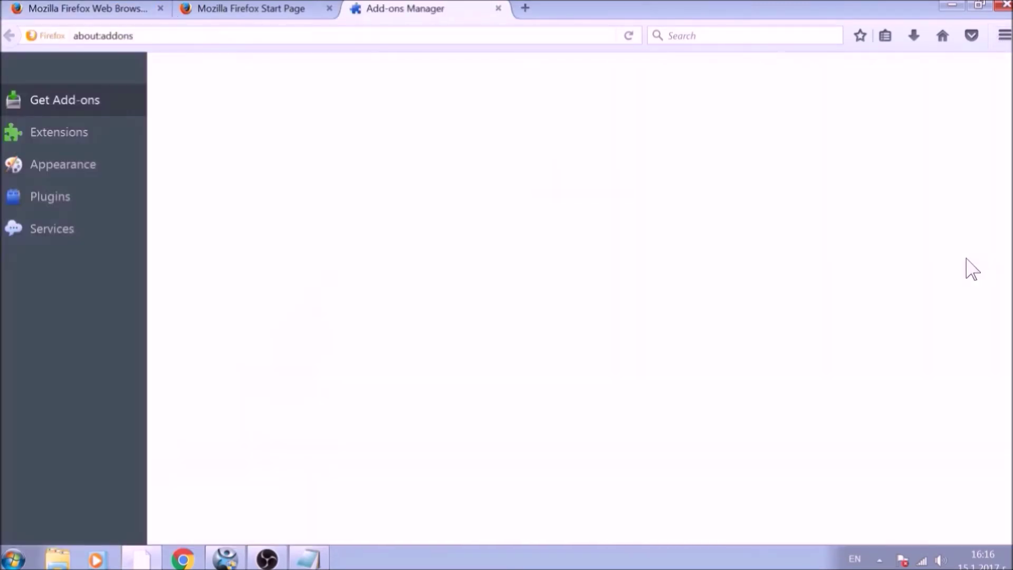
pyautogui.click(112, 147)
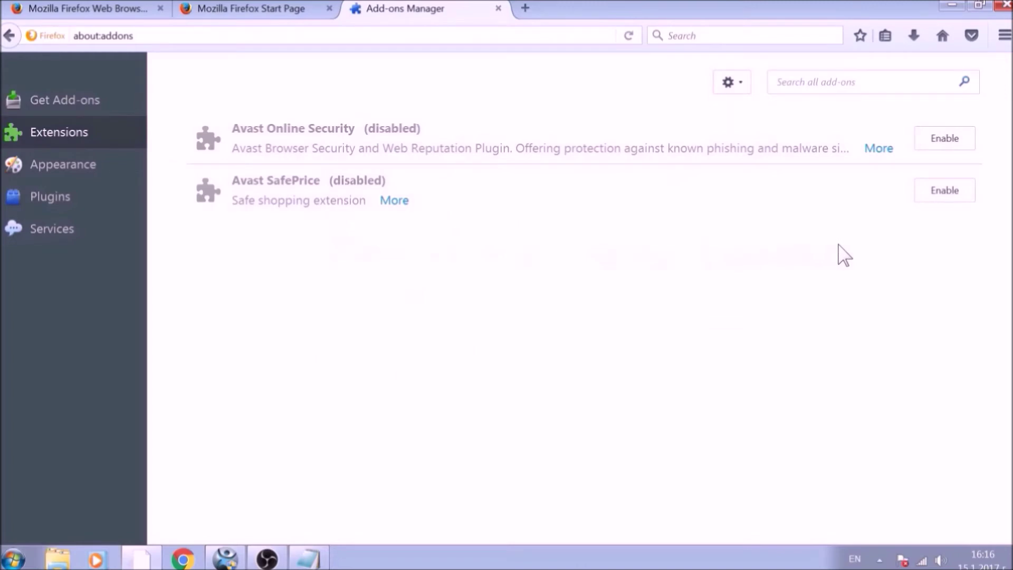
pyautogui.click(1005, 5)
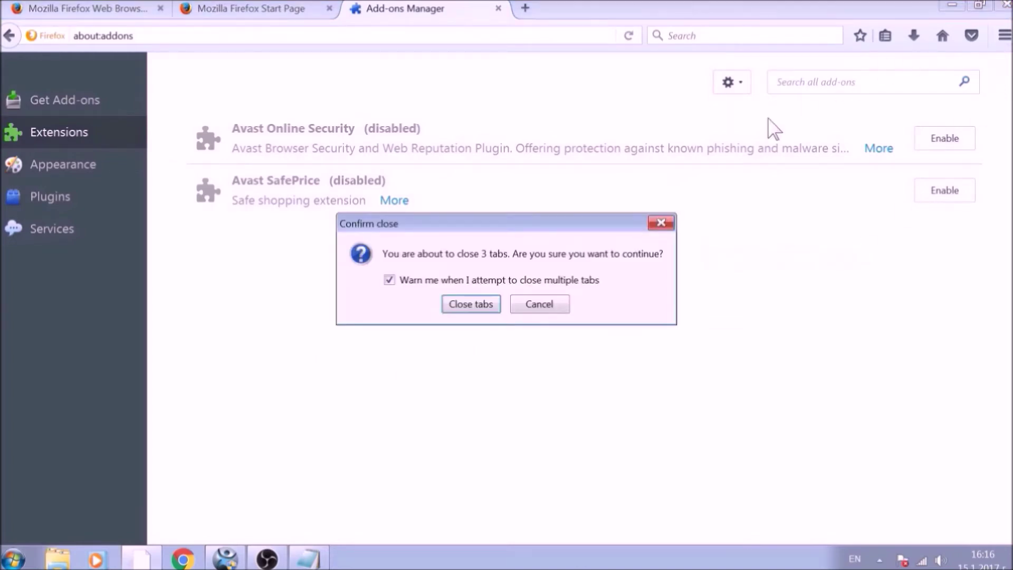
pyautogui.click(497, 301)
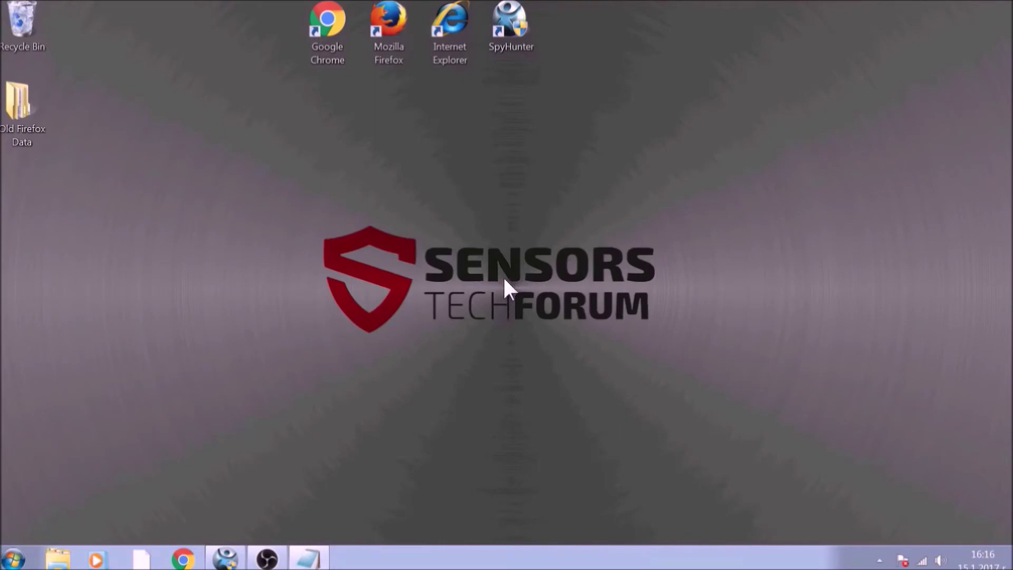
# Launch Internet Explorer, dismiss the Avast prompt, and set the home page to about:blank in Internet Options
pyautogui.doubleClick(450, 47)
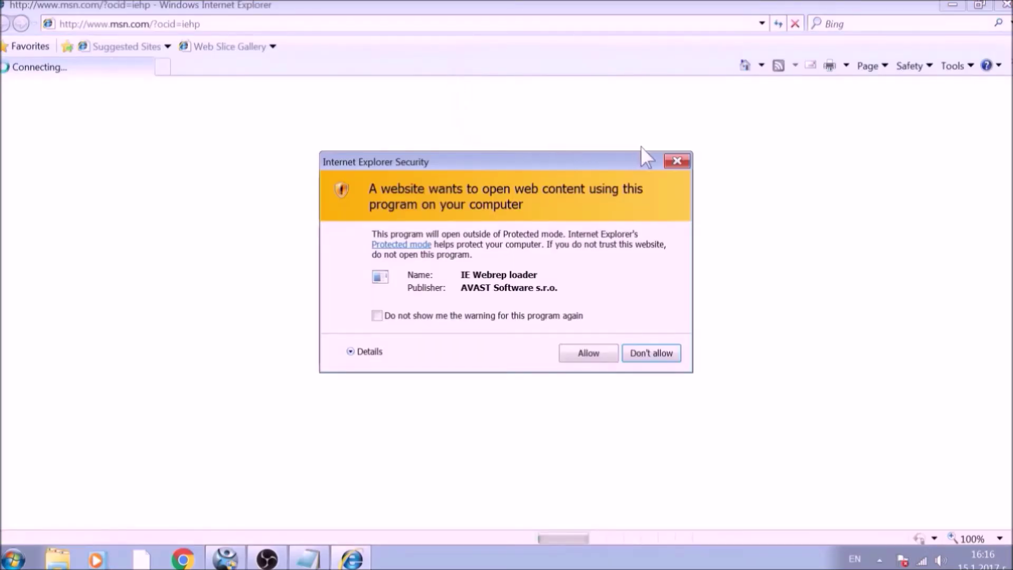
pyautogui.click(668, 159)
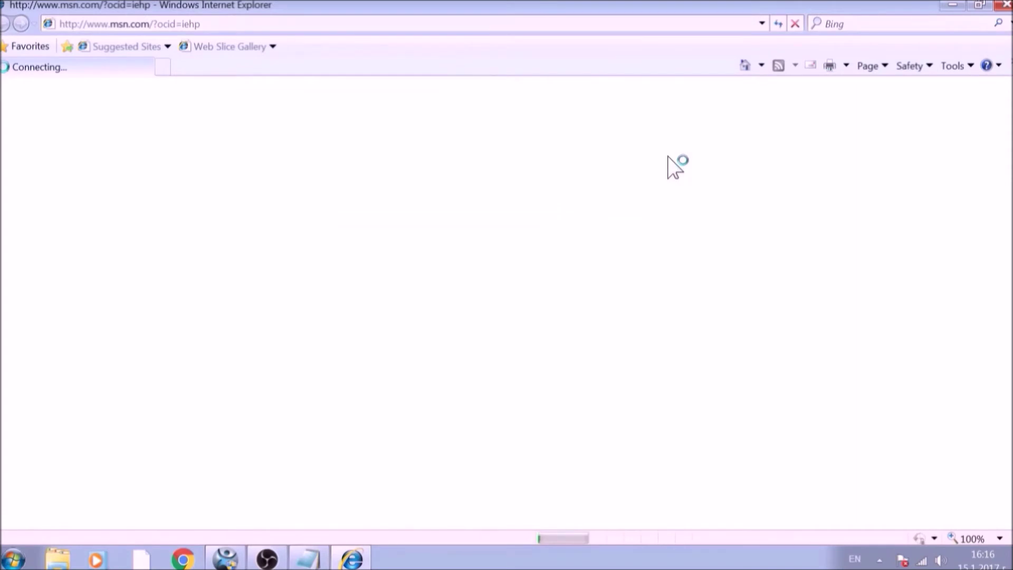
pyautogui.click(958, 67)
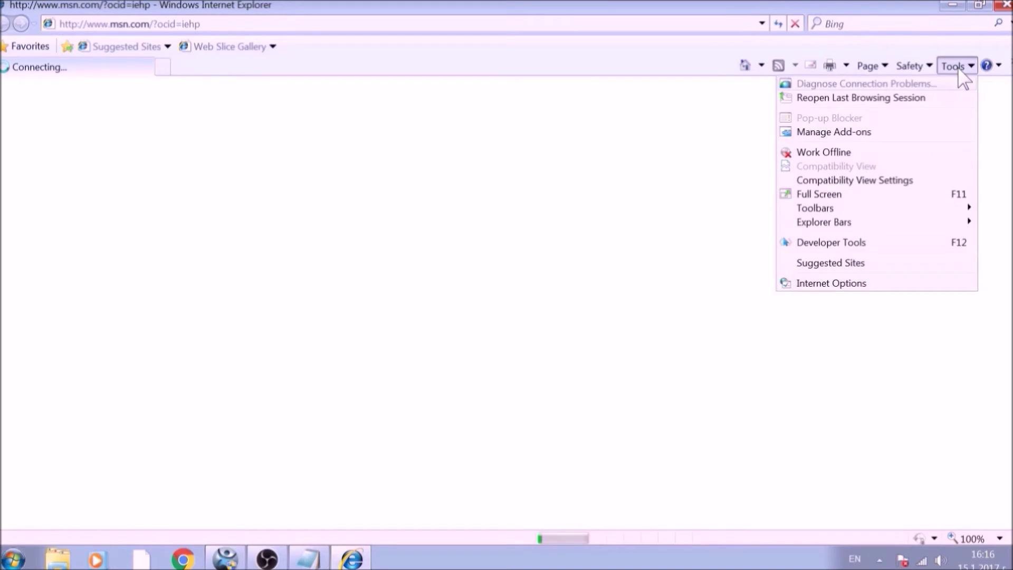
pyautogui.click(860, 284)
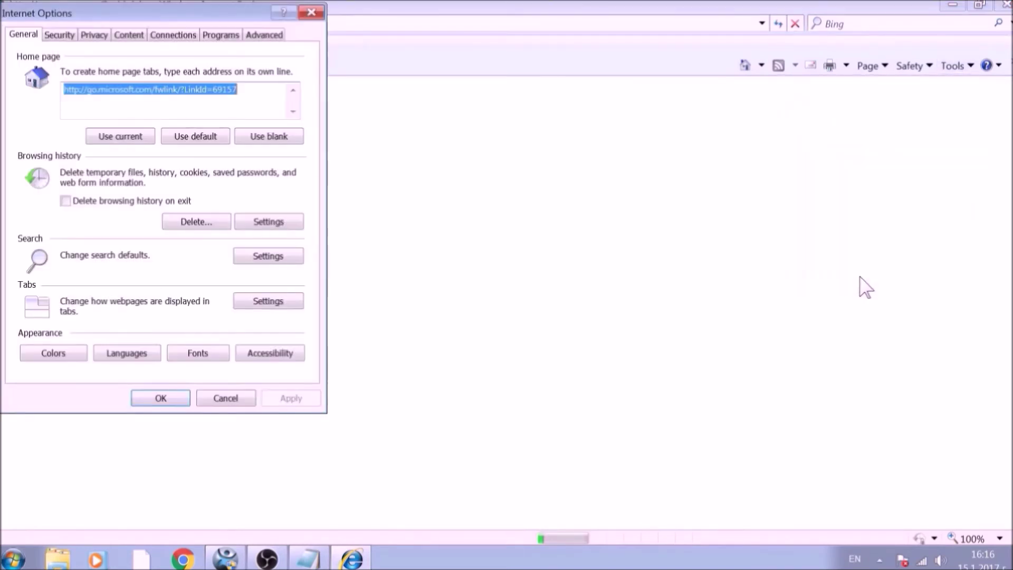
pyautogui.click(277, 140)
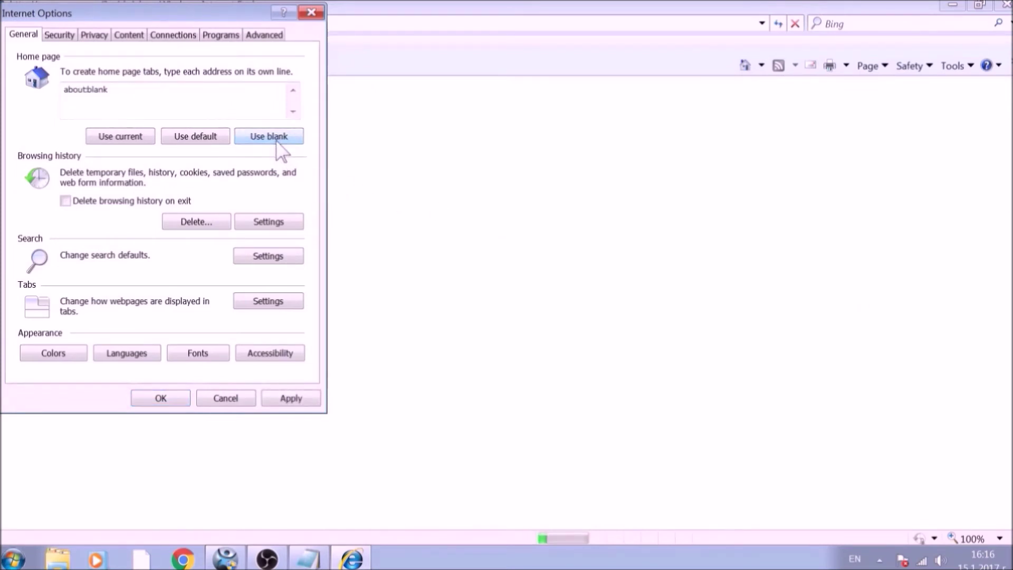
# Reset all Internet Explorer settings to defaults from the Advanced tab, then close the browser
pyautogui.click(265, 35)
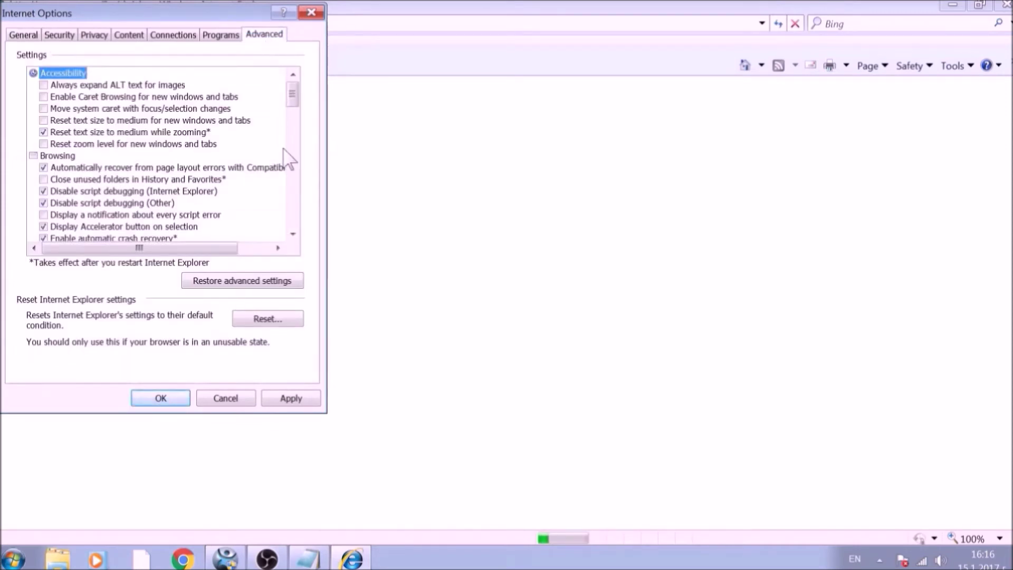
pyautogui.click(293, 318)
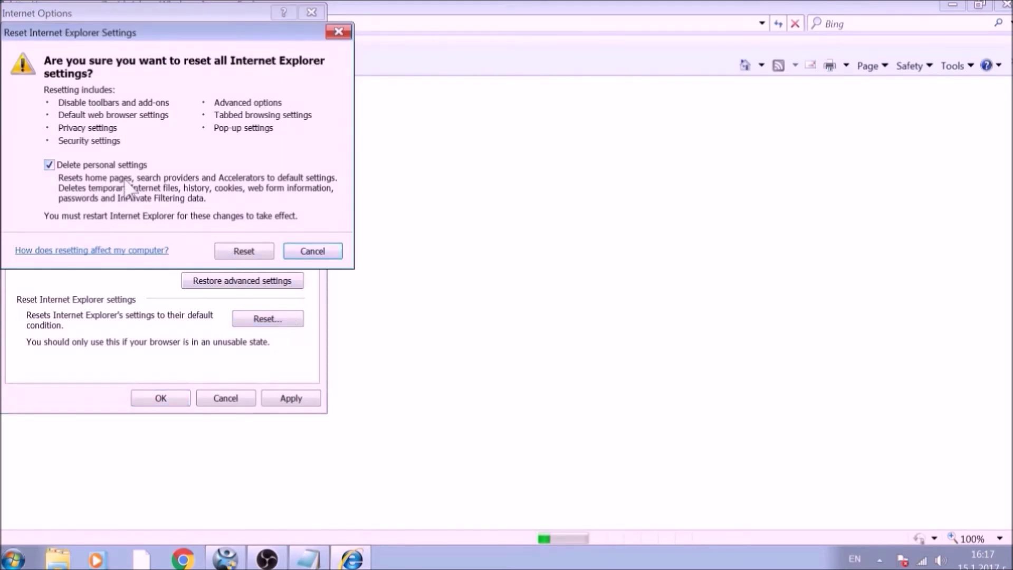
pyautogui.click(242, 251)
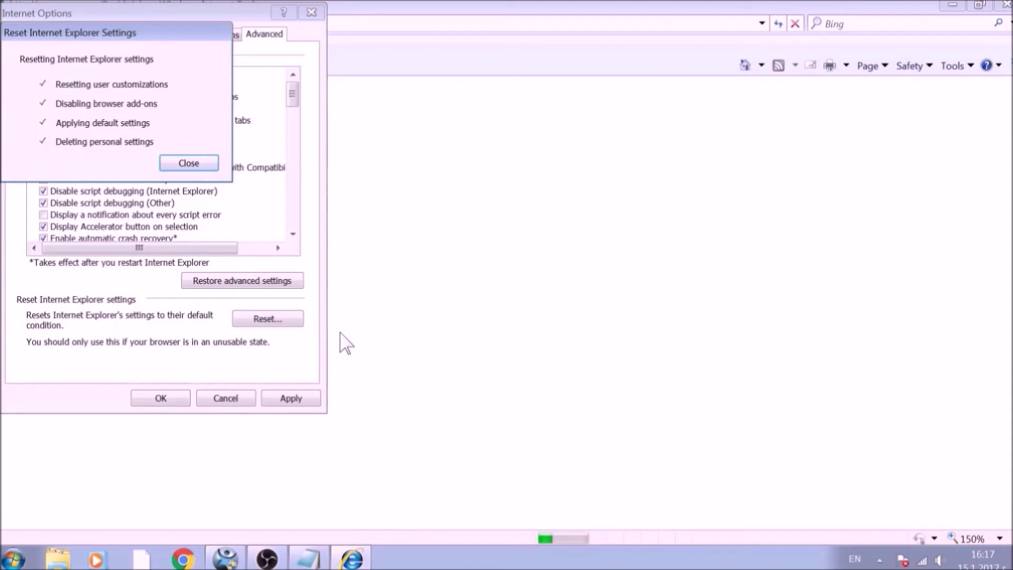
pyautogui.click(190, 163)
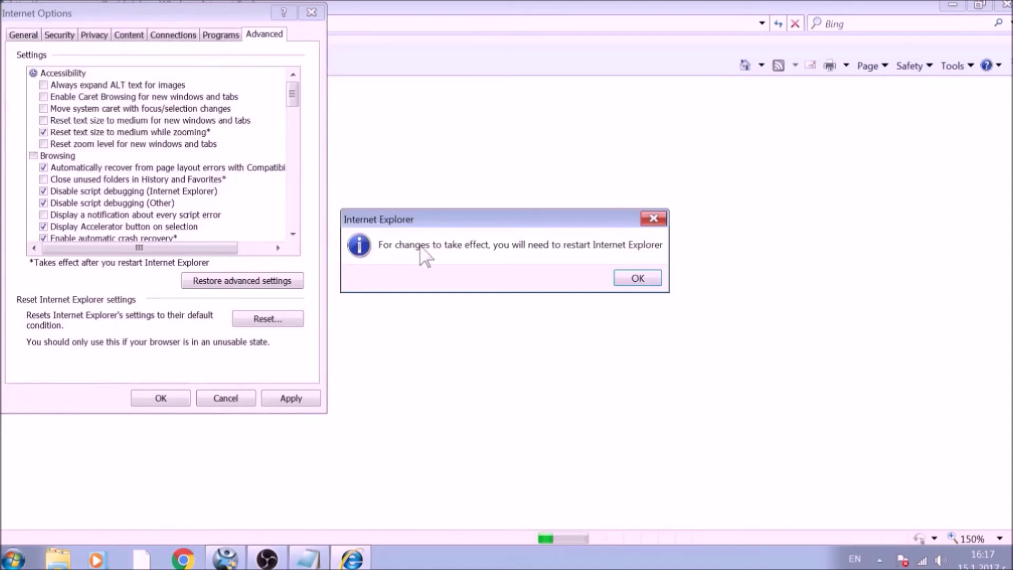
pyautogui.click(632, 278)
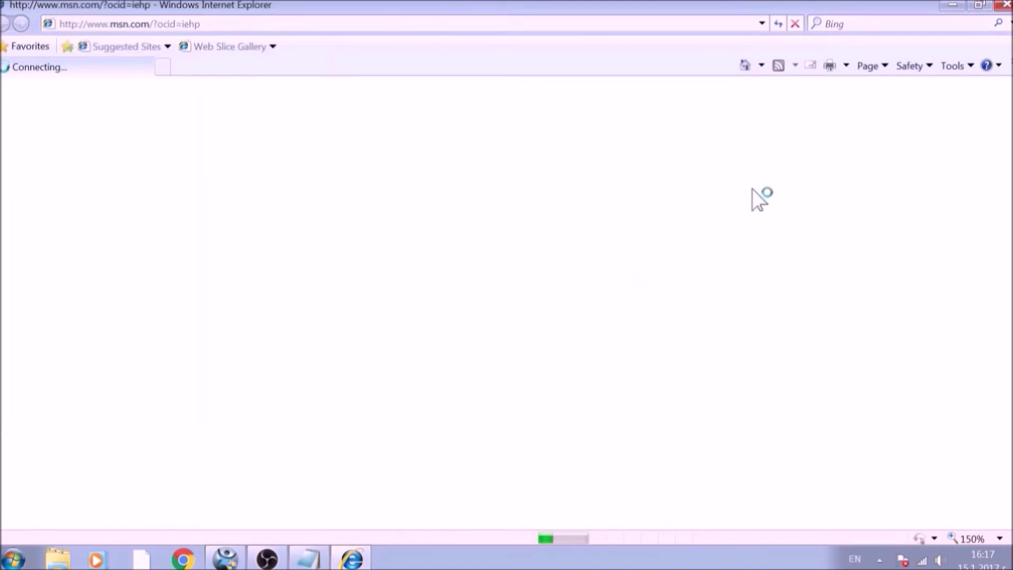
pyautogui.click(1007, 7)
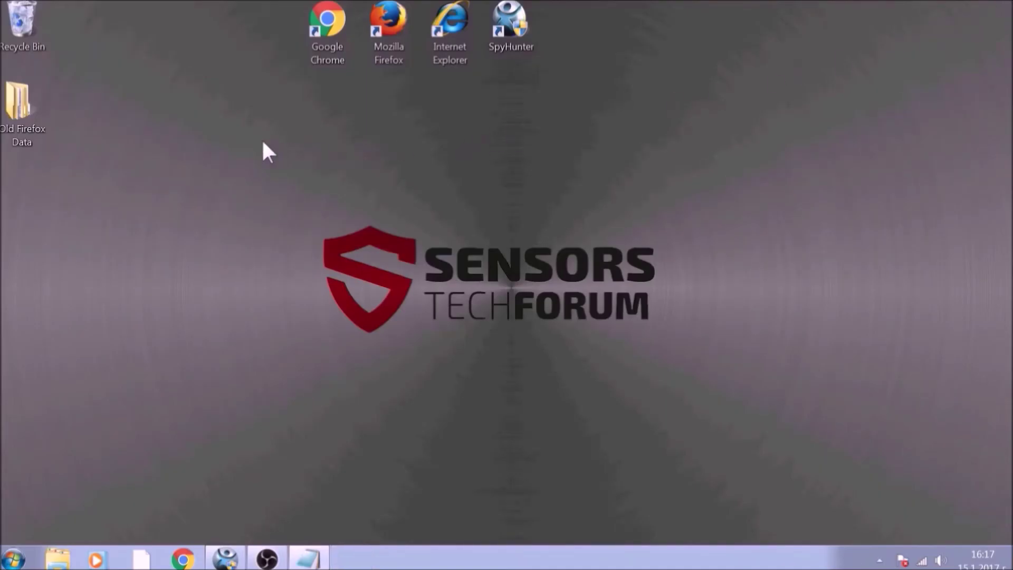
# Move the leftover window aside and bring up SpyHunter's Start New Scan page from the taskbar
pyautogui.moveTo(230, 154); pyautogui.dragTo(773, 403)
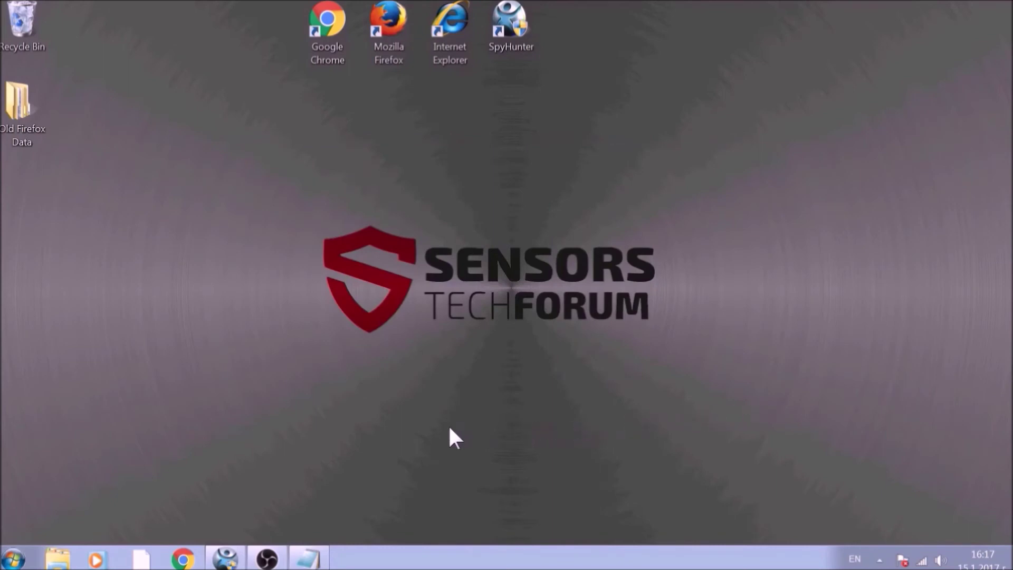
pyautogui.click(237, 561)
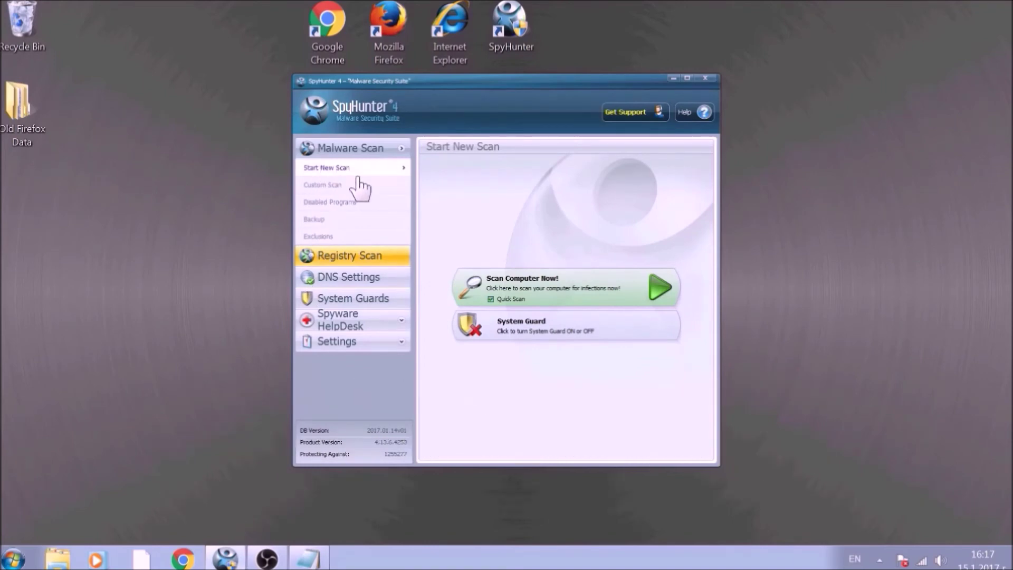
# Run Scan Computer Now! in SpyHunter with Quick Scan selected
pyautogui.click(529, 281)
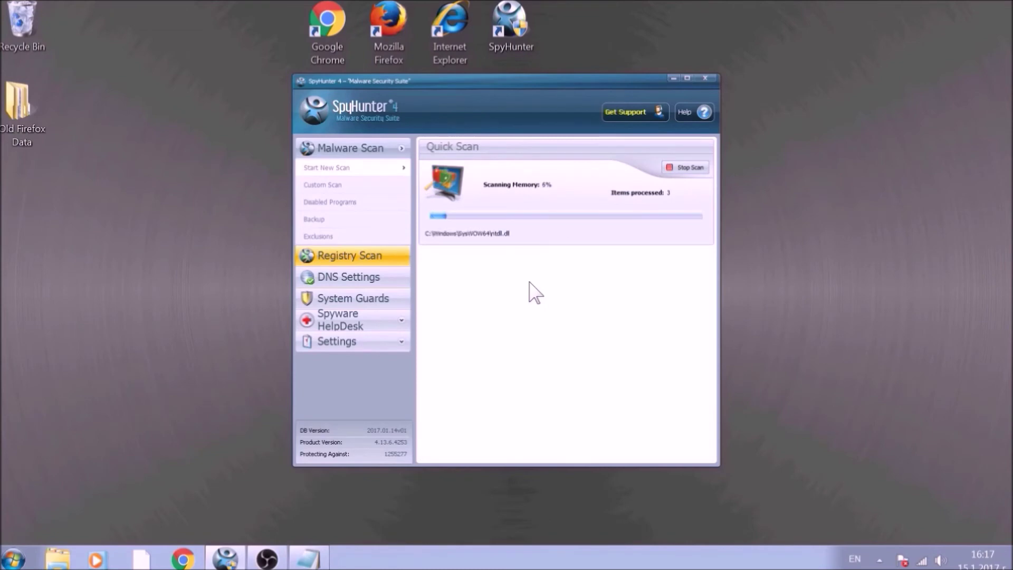